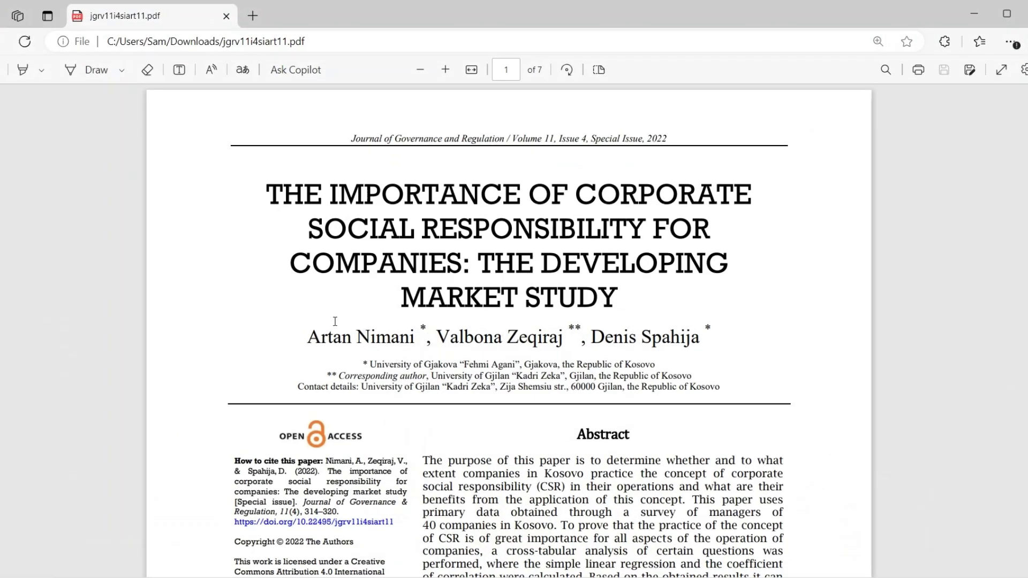
# Copy the paper's Abstract paragraph from the Edge PDF viewer and switch to the Napkin AI window.
pyautogui.scroll(-3, 339, 312)
pyautogui.scroll(-3, 340, 314)
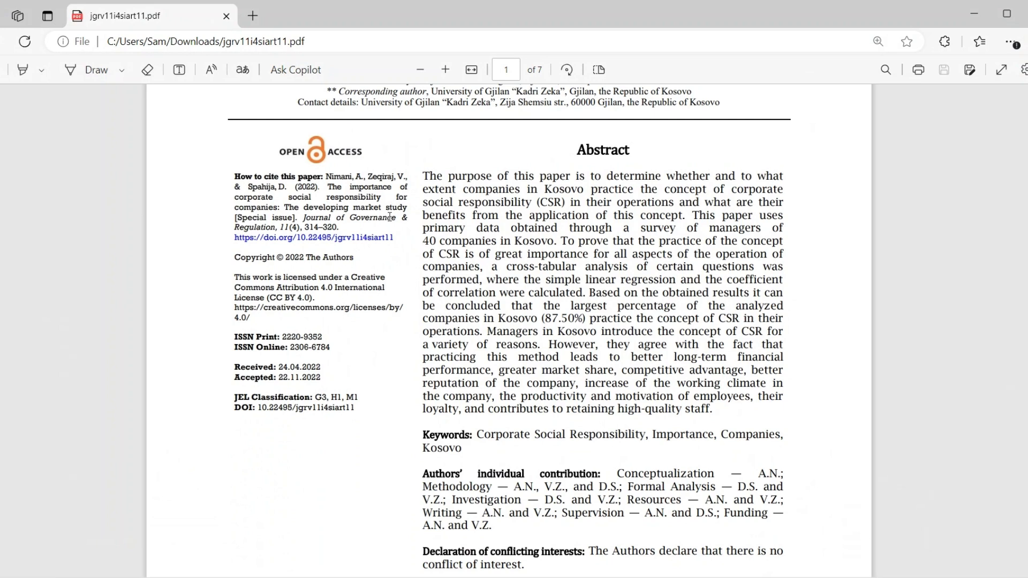
pyautogui.moveTo(423, 175); pyautogui.dragTo(726, 423)
pyautogui.rightClick(624, 322)
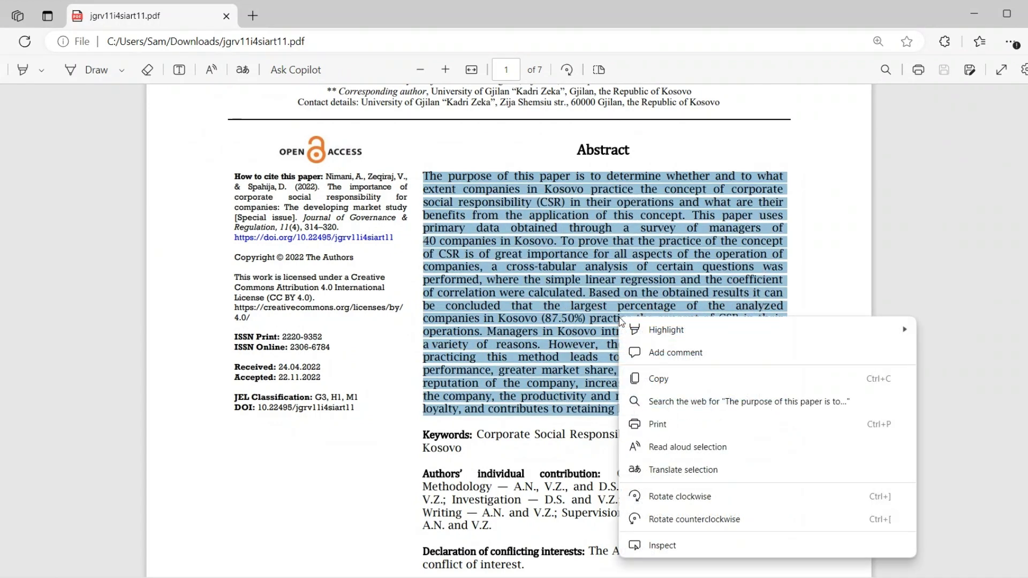
pyautogui.click(650, 369)
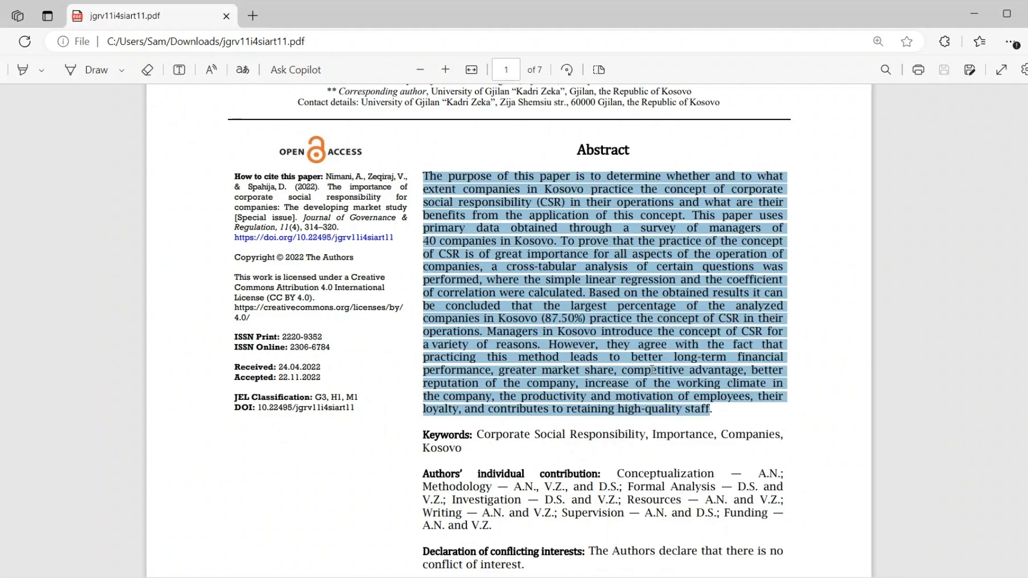
pyautogui.hotkey('alt', 'Tab')
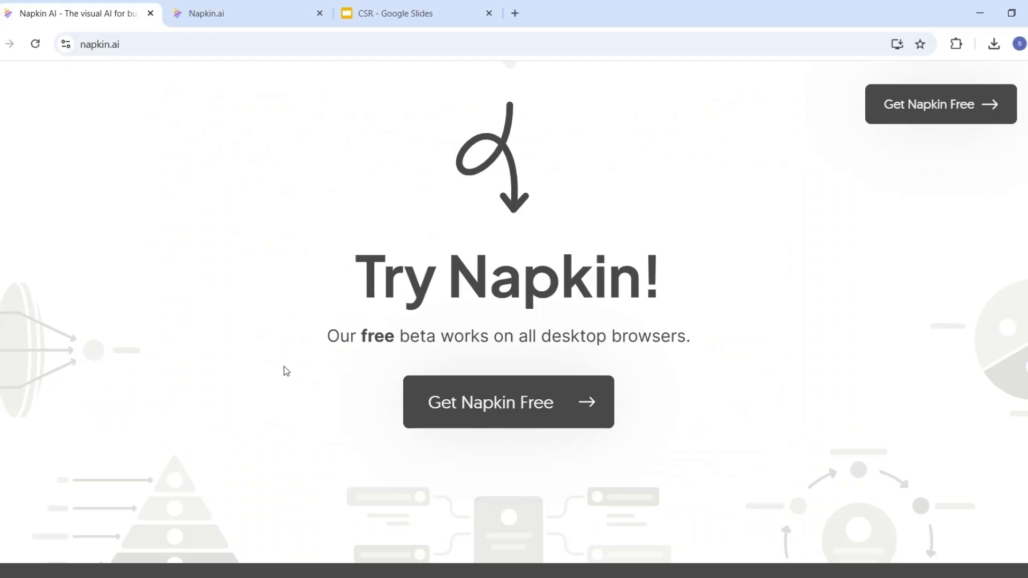
# Start a new Blank Napkin from the Napkin AI create page.
pyautogui.click(218, 6)
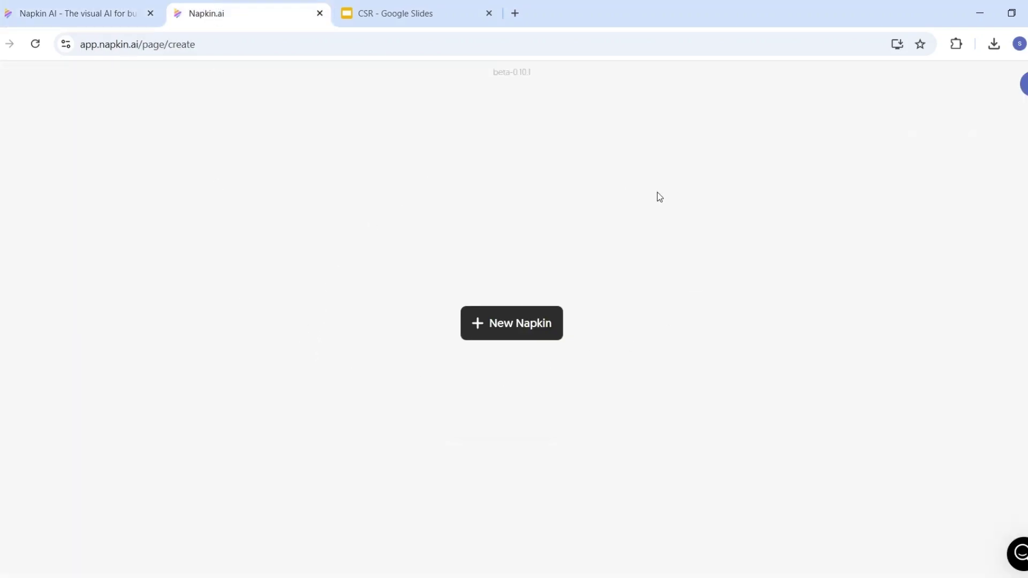
pyautogui.click(537, 333)
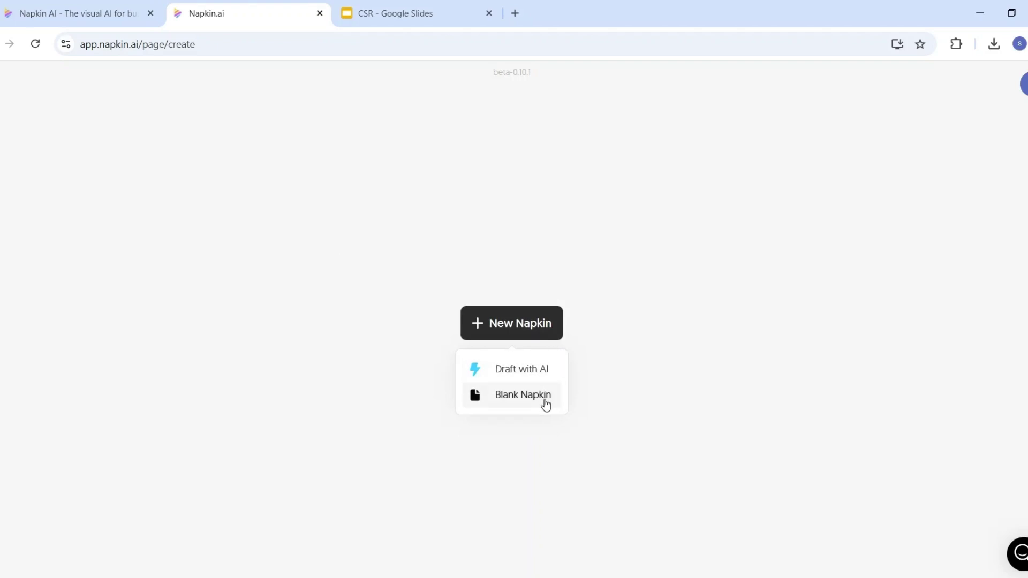
pyautogui.click(545, 397)
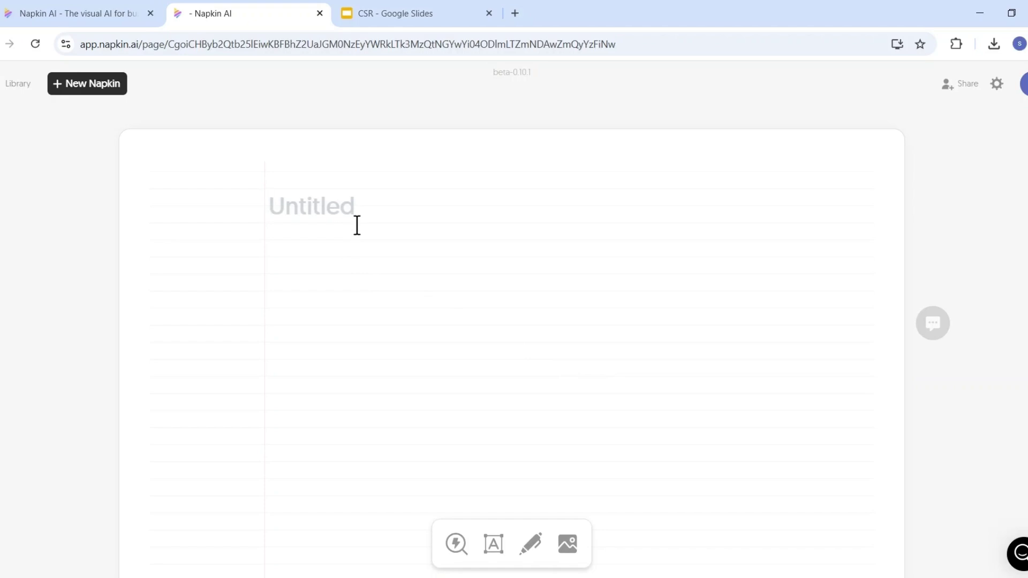
# Paste the CSR abstract and generate a visual titled 'Unveiling the Impact of CSR in Kosovo'.
pyautogui.hotkey('ctrl', 'v')
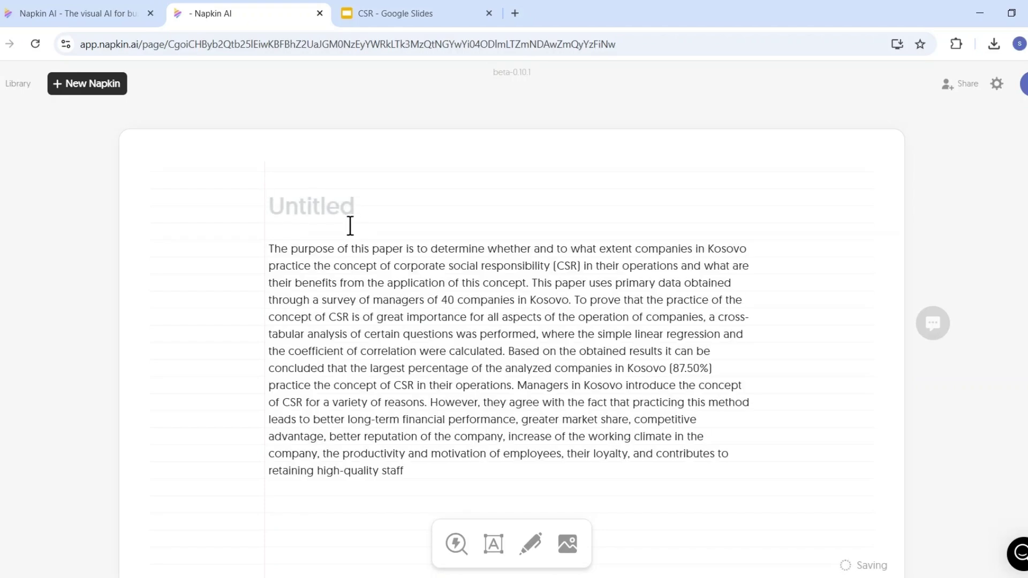
pyautogui.scroll(-2, 348, 231)
pyautogui.scroll(-1, 348, 234)
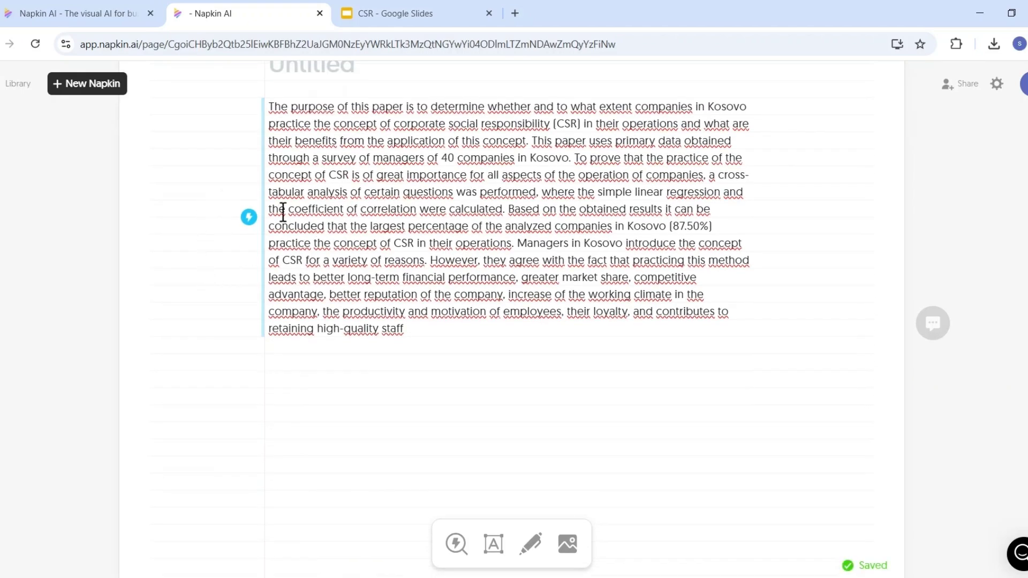
pyautogui.click(249, 218)
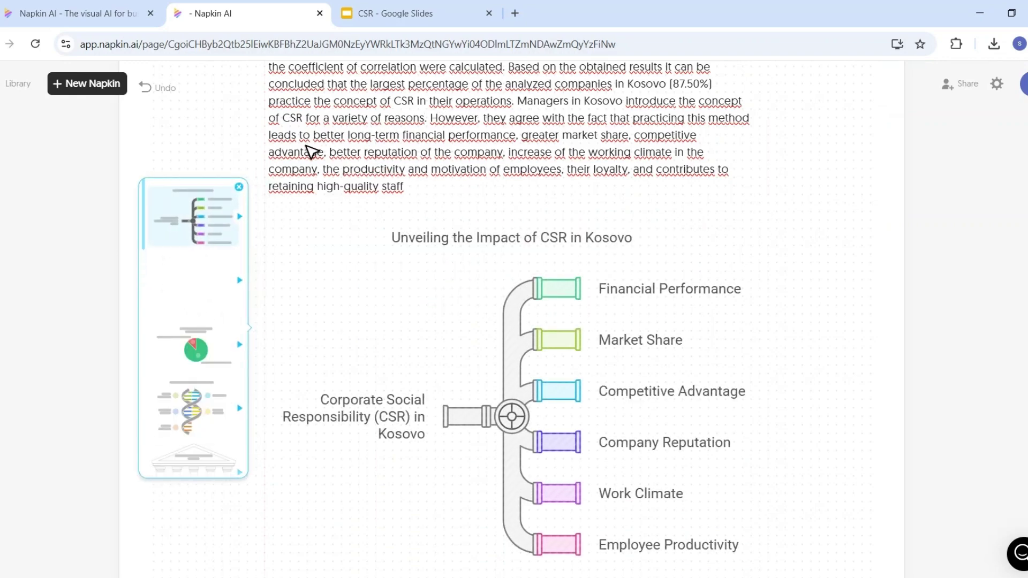
# Try the suggested designs: prism, layered funnel, pie chart, DNA helix, temple and arc.
pyautogui.click(196, 215)
pyautogui.click(194, 289)
pyautogui.click(197, 336)
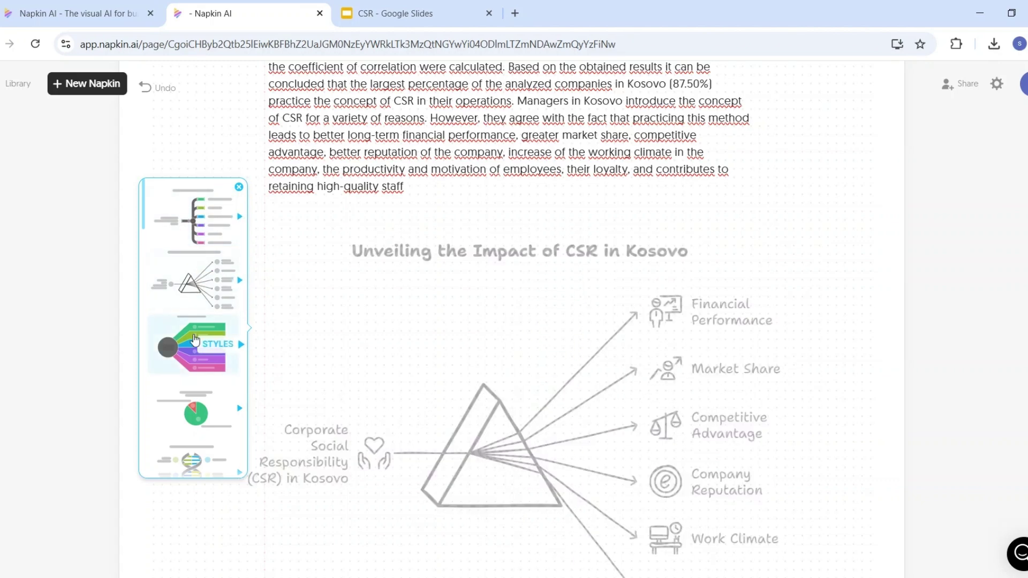
pyautogui.scroll(-2, 195, 336)
pyautogui.click(194, 330)
pyautogui.scroll(-1, 195, 337)
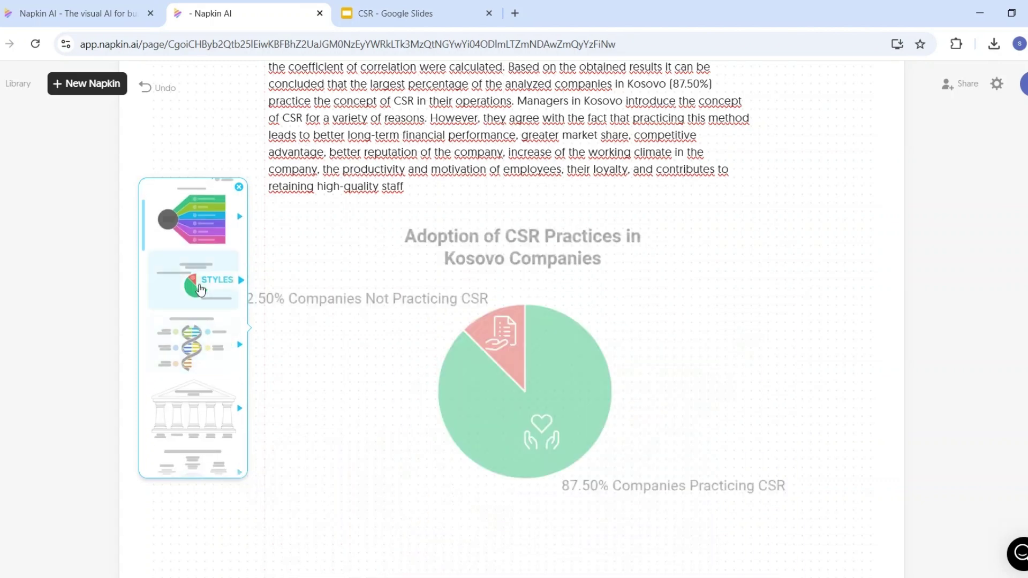
pyautogui.click(200, 339)
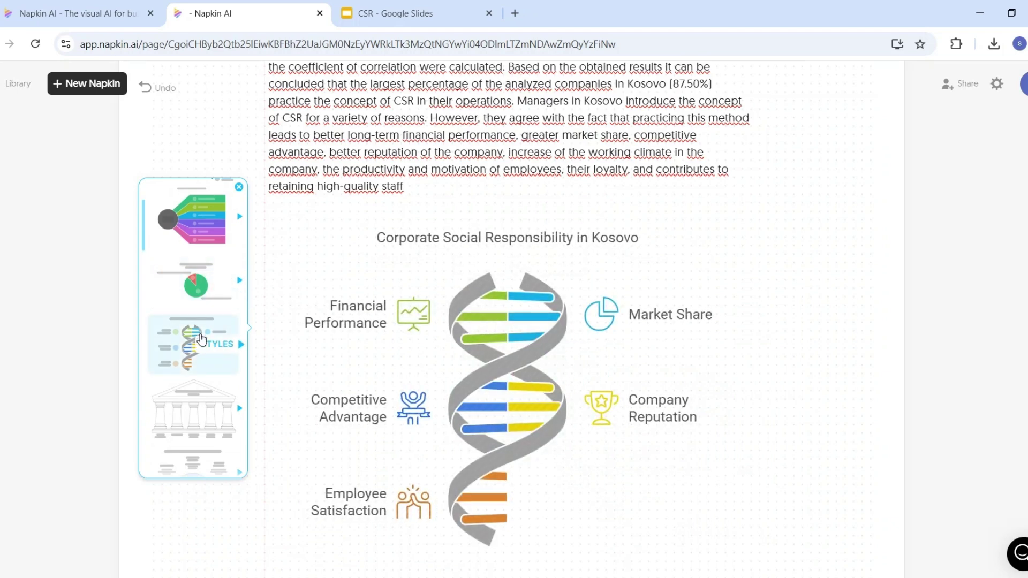
pyautogui.click(206, 396)
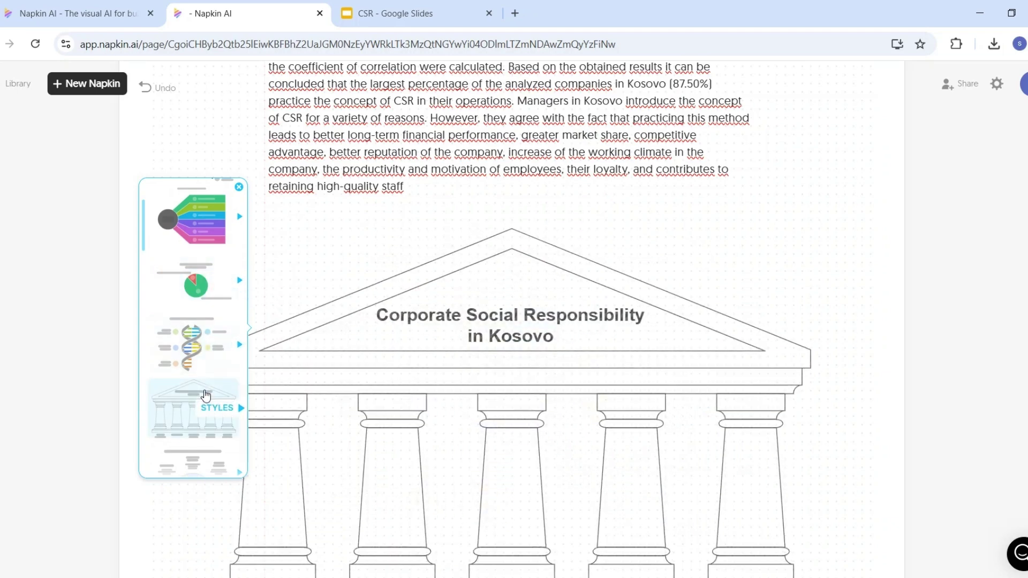
pyautogui.scroll(-2, 203, 375)
pyautogui.click(199, 338)
pyautogui.scroll(-5, 198, 345)
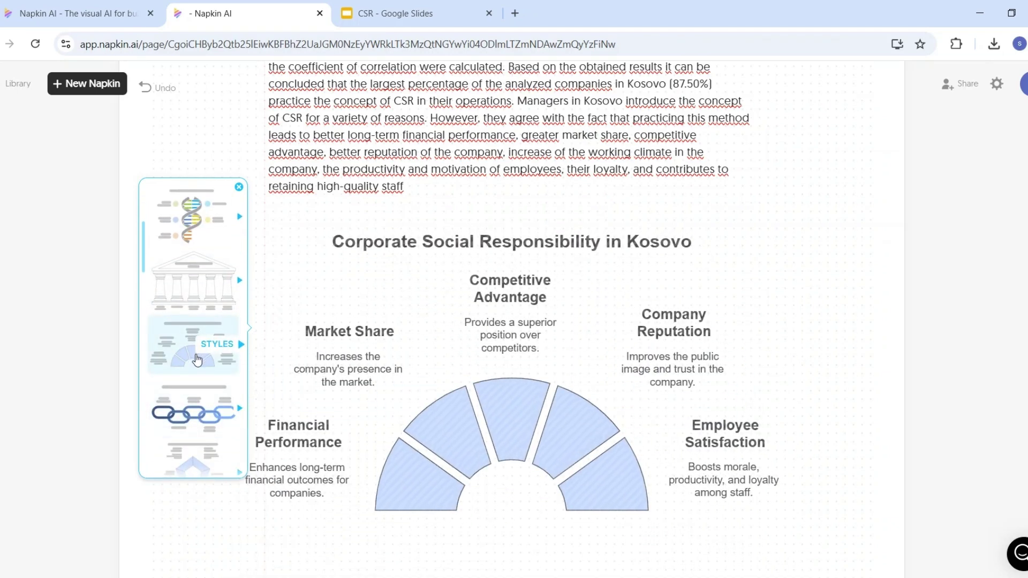
pyautogui.scroll(-4, 196, 360)
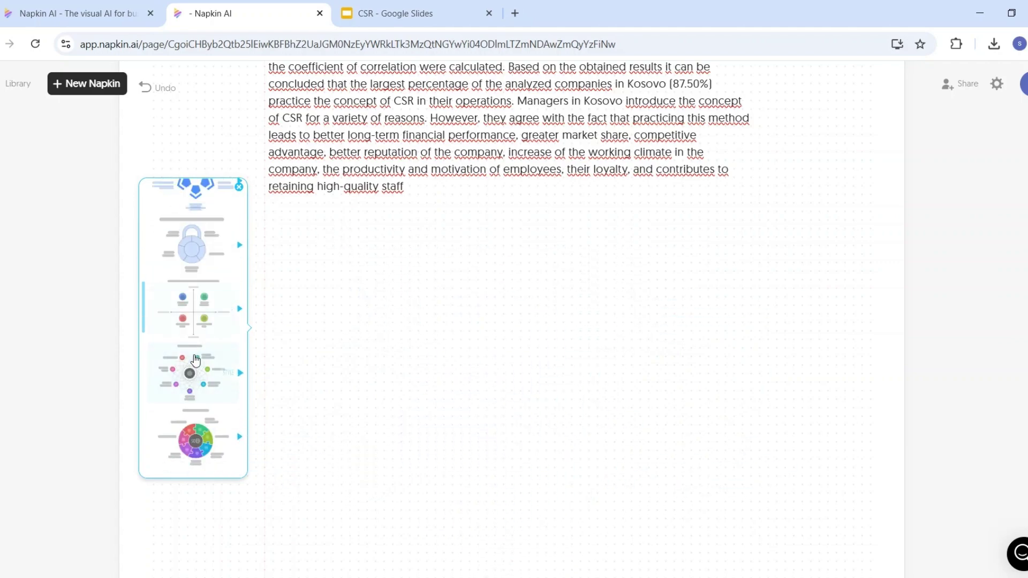
pyautogui.scroll(-5, 195, 359)
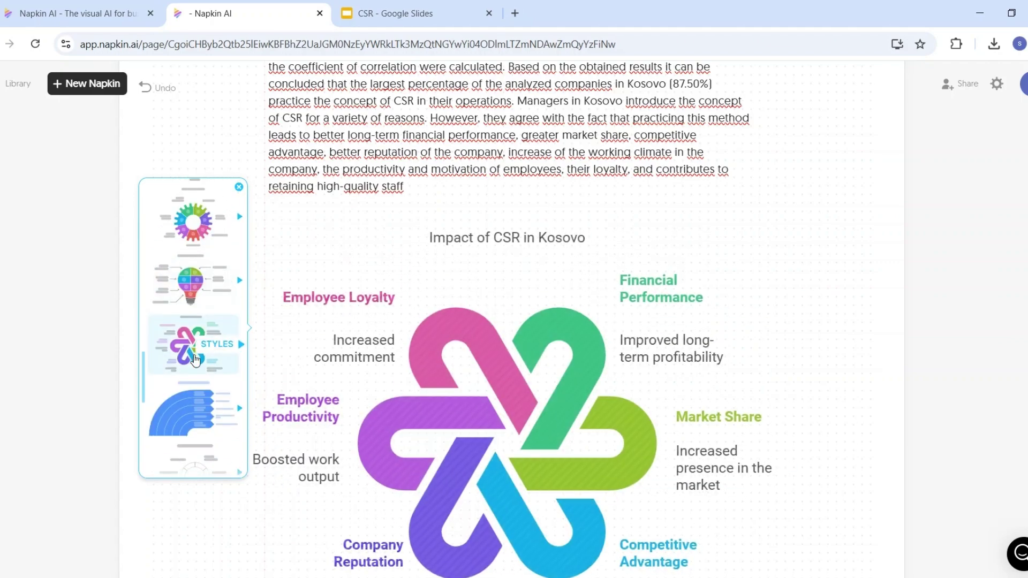
pyautogui.scroll(3, 195, 360)
pyautogui.scroll(3, 196, 353)
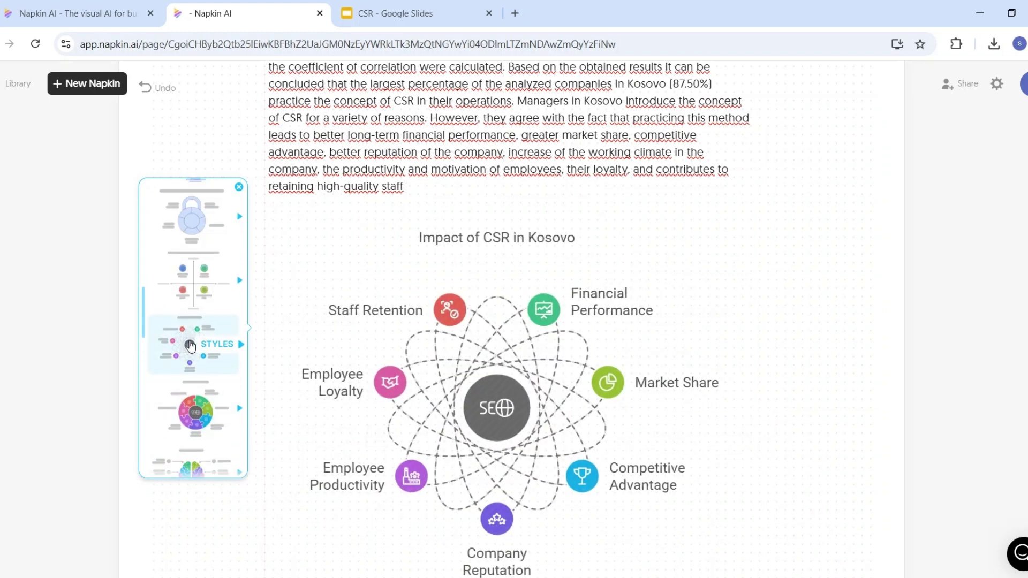
# Apply the glossy gradient colour variant of the orbit design.
pyautogui.click(216, 344)
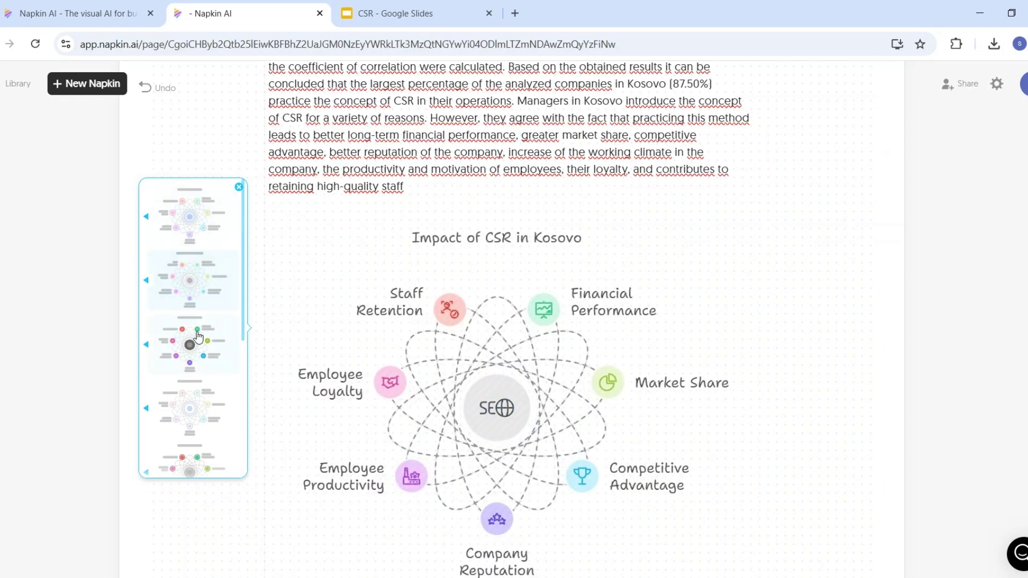
pyautogui.click(198, 341)
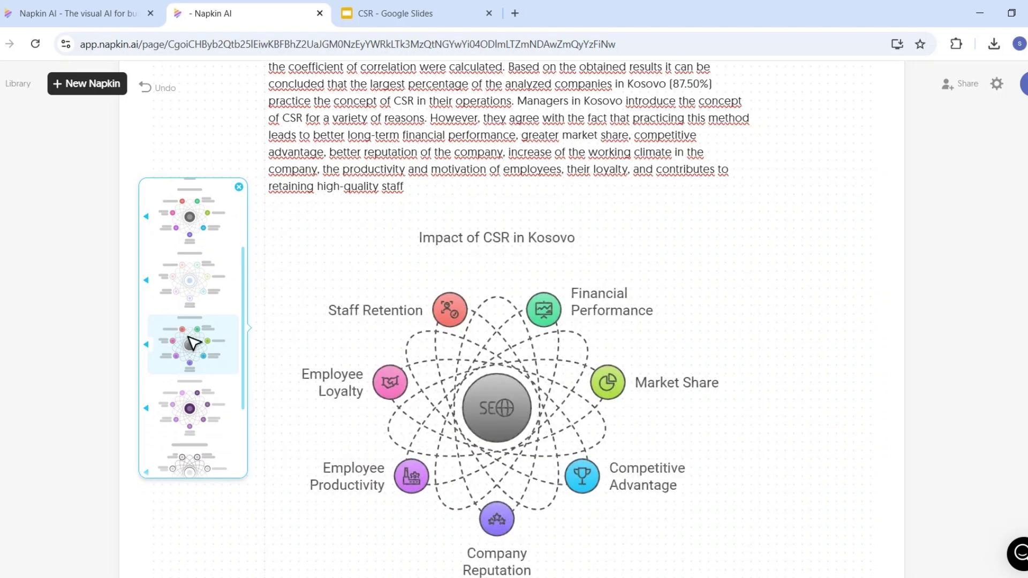
pyautogui.click(193, 343)
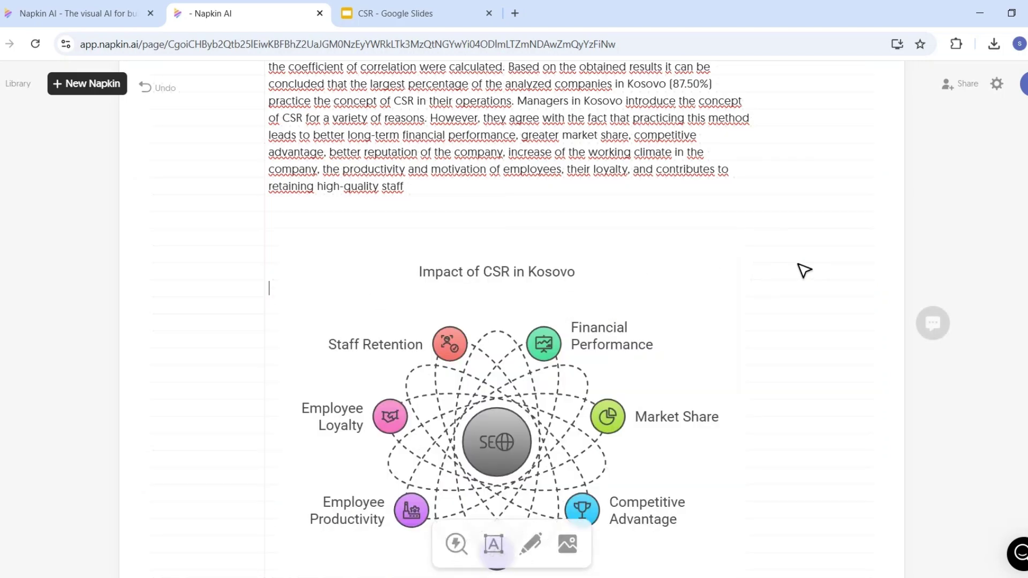
# Select the whole orbit diagram and make its outline strokes thicker.
pyautogui.scroll(-3, 804, 271)
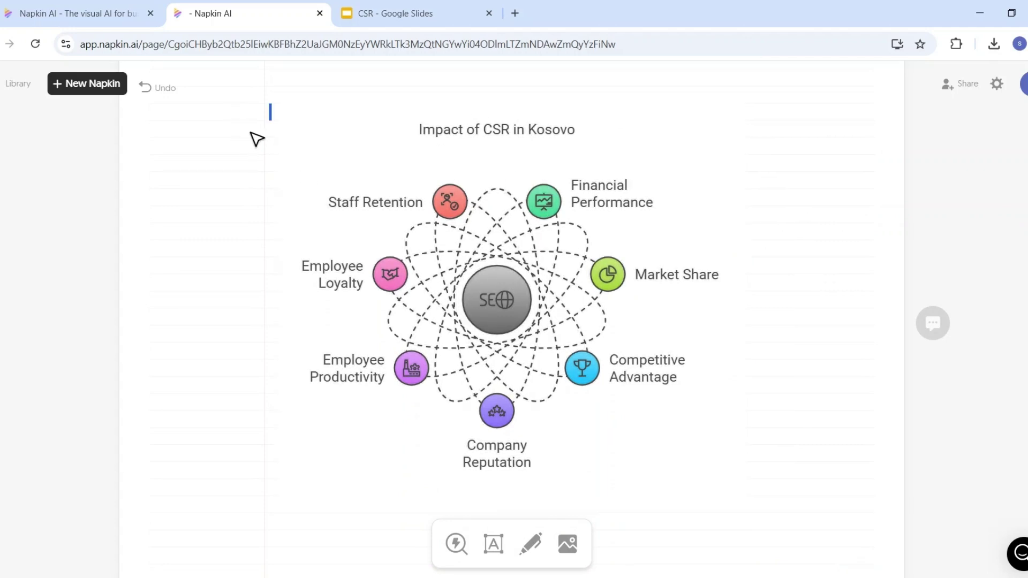
pyautogui.moveTo(231, 108); pyautogui.dragTo(772, 484)
pyautogui.scroll(2, 663, 278)
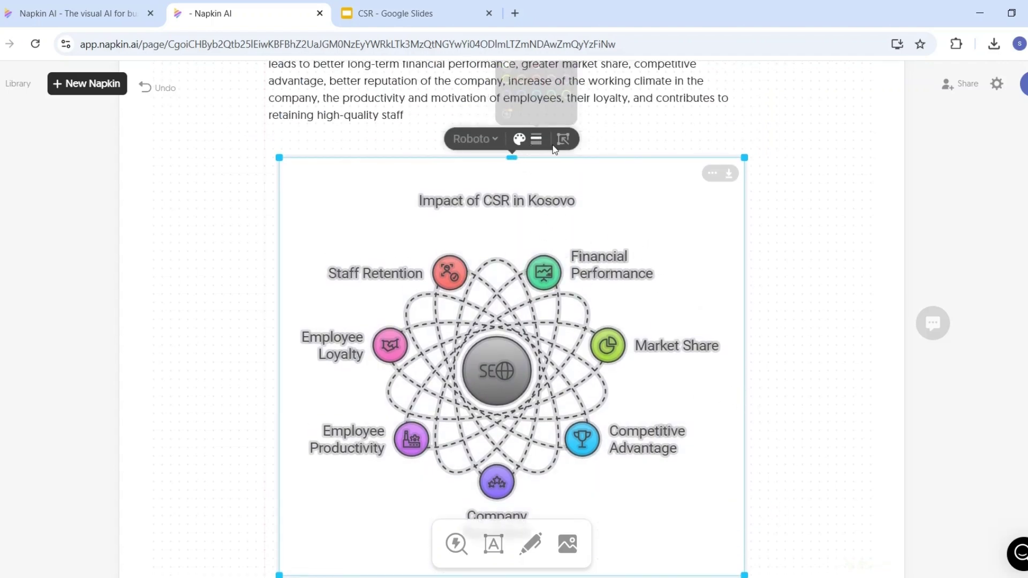
pyautogui.moveTo(533, 149)
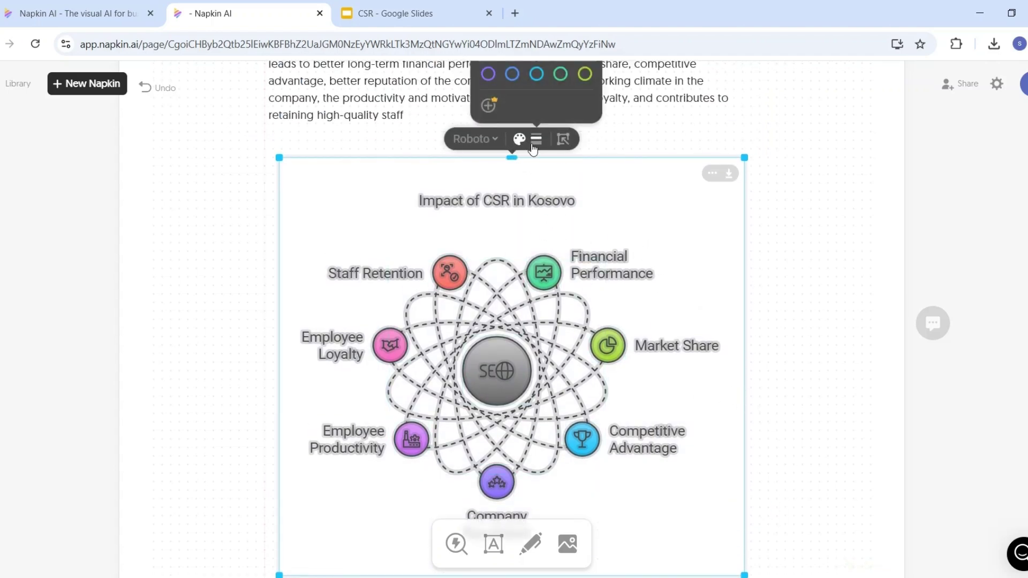
pyautogui.scroll(1, 533, 149)
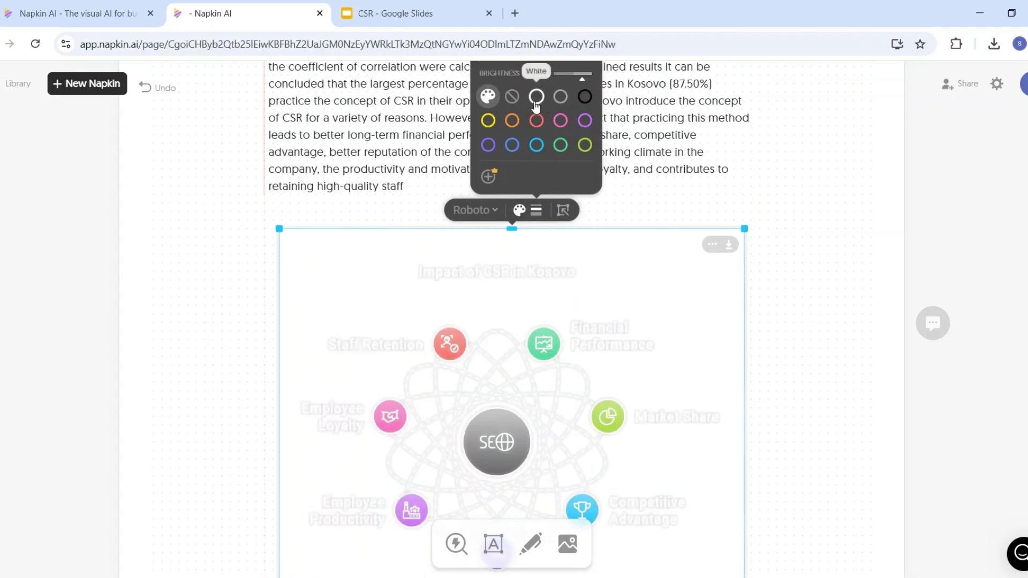
pyautogui.scroll(1, 499, 124)
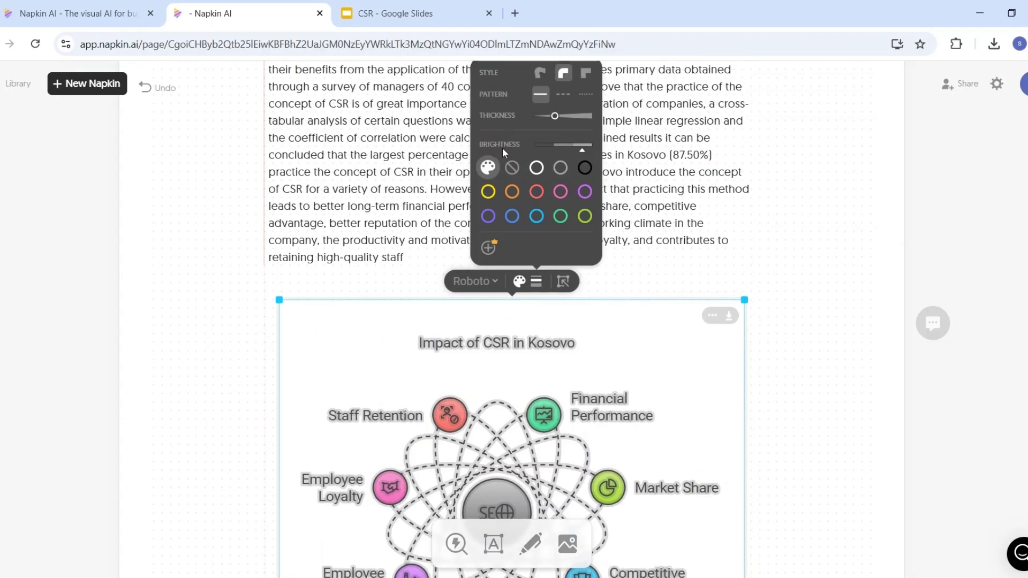
pyautogui.scroll(1, 566, 146)
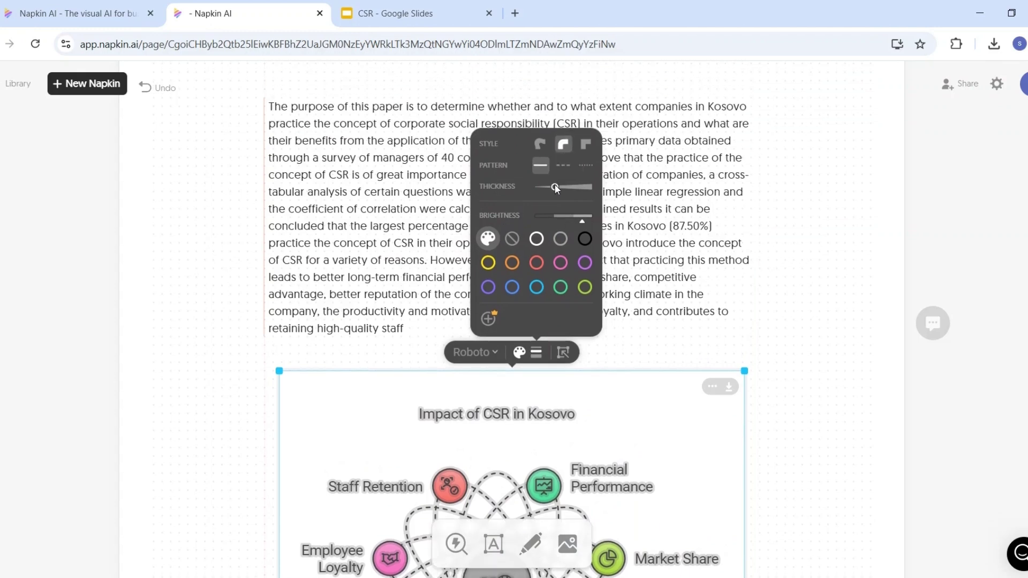
pyautogui.moveTo(555, 187); pyautogui.dragTo(571, 187)
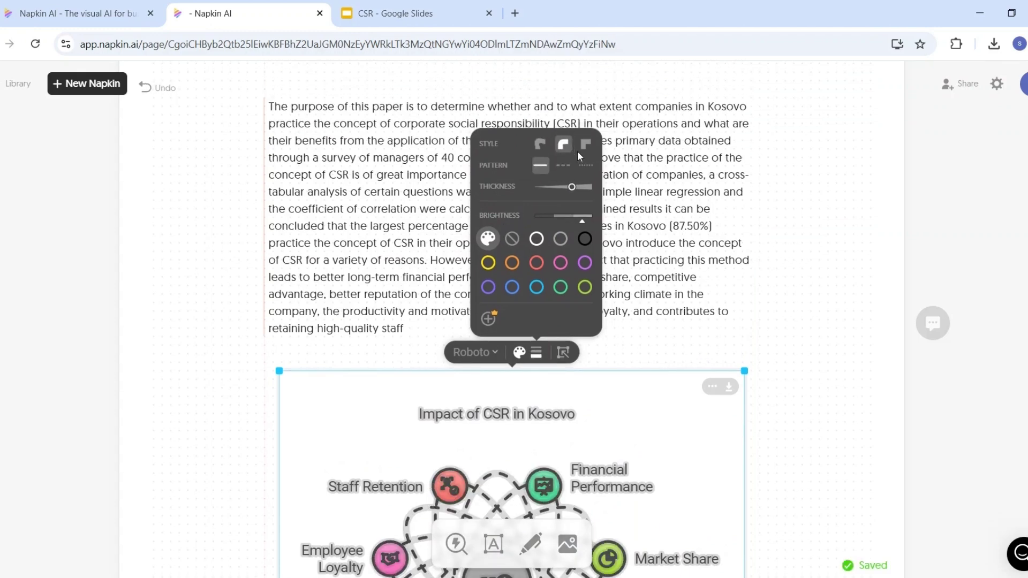
# Change the diagram's font from Roboto to Arial.
pyautogui.click(493, 355)
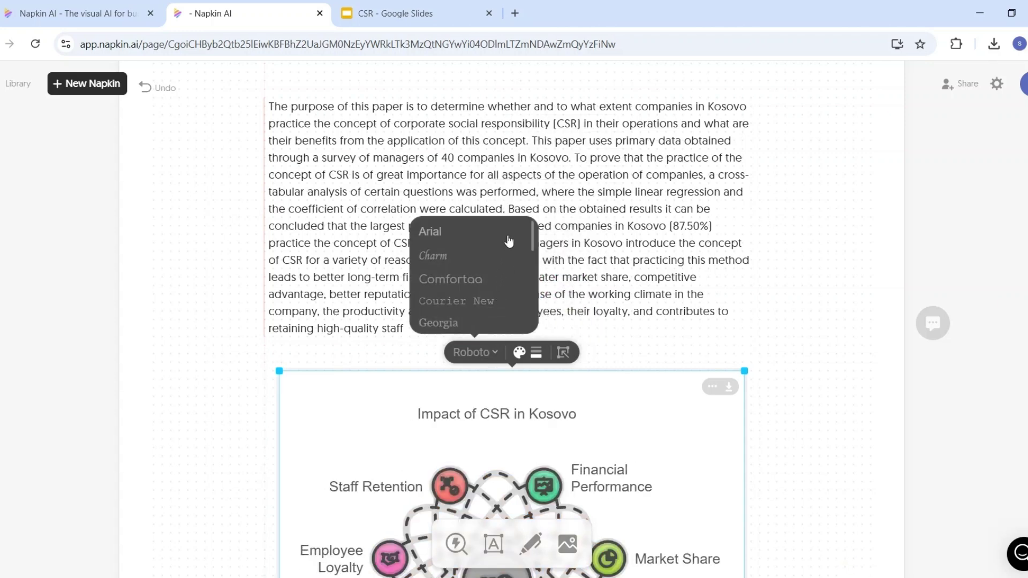
pyautogui.click(508, 242)
pyautogui.scroll(-6, 656, 271)
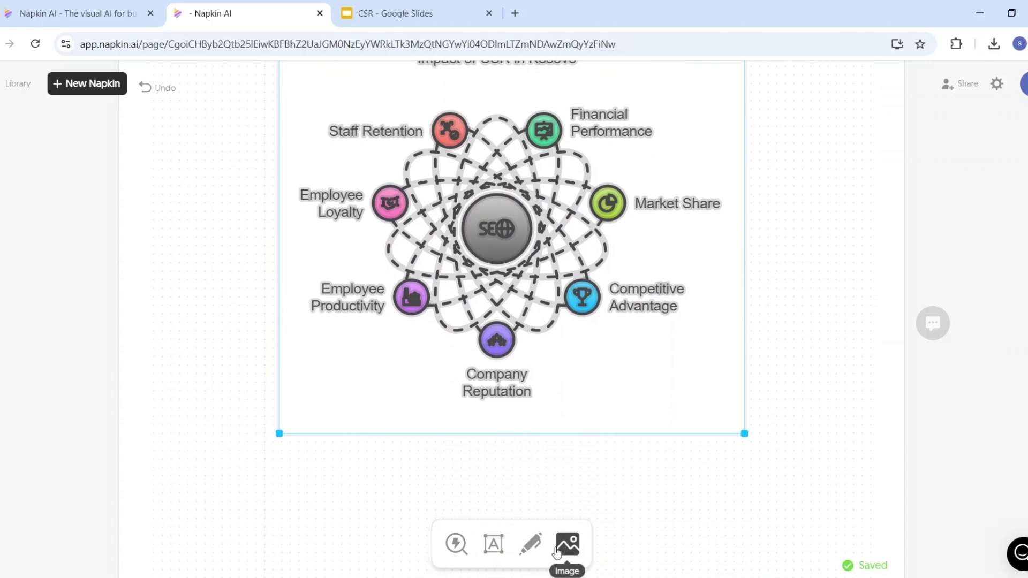
# Search sketches for 'goal', add the agenda clipboard icon and enlarge it beside Company Reputation.
pyautogui.click(456, 544)
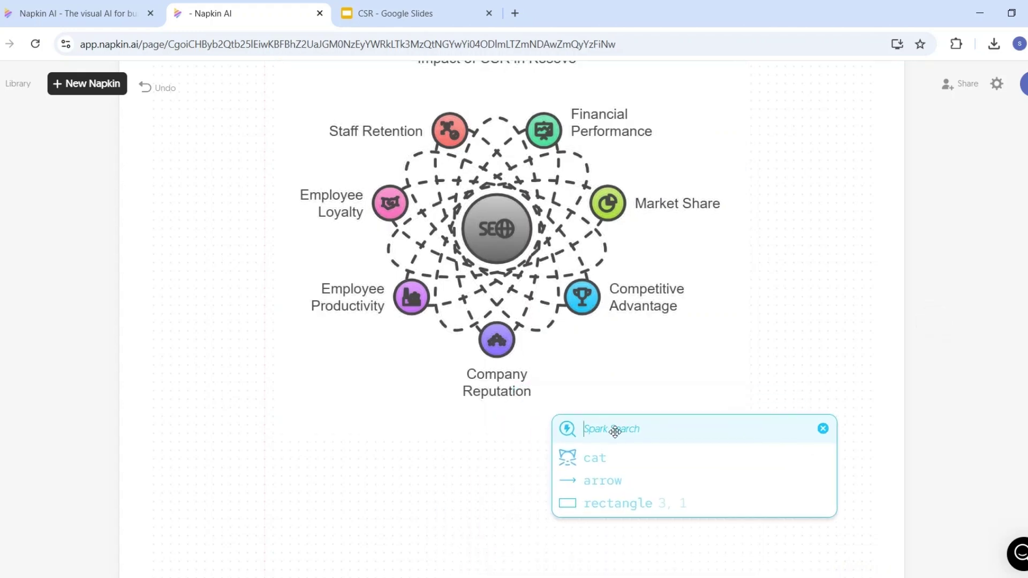
pyautogui.write('goals')
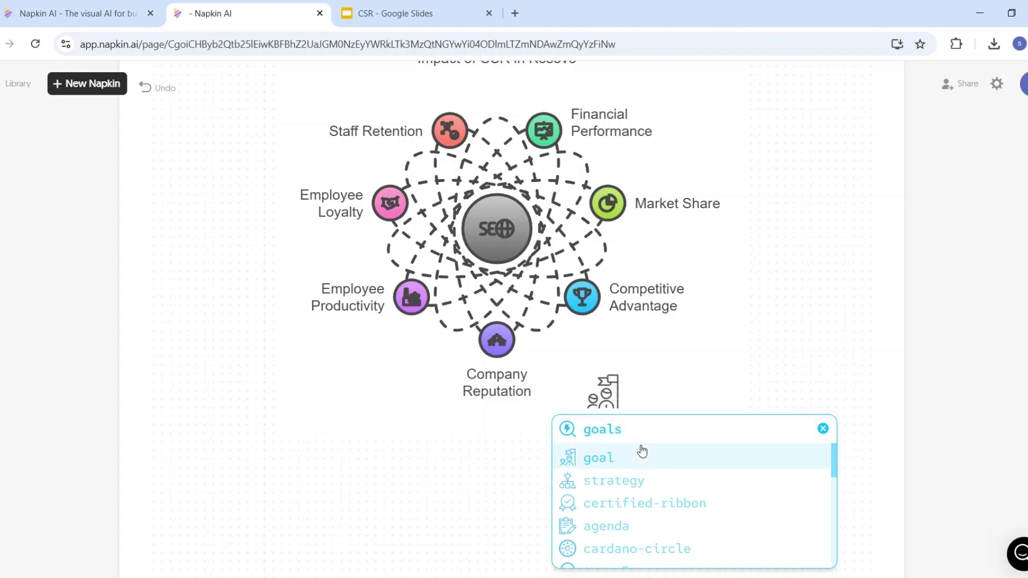
pyautogui.scroll(-1, 642, 452)
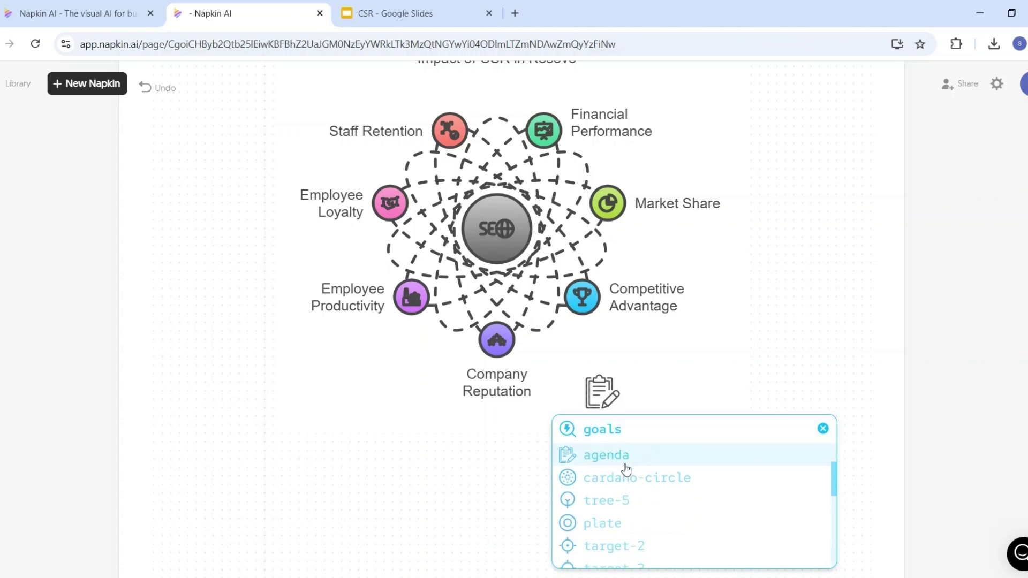
pyautogui.click(598, 467)
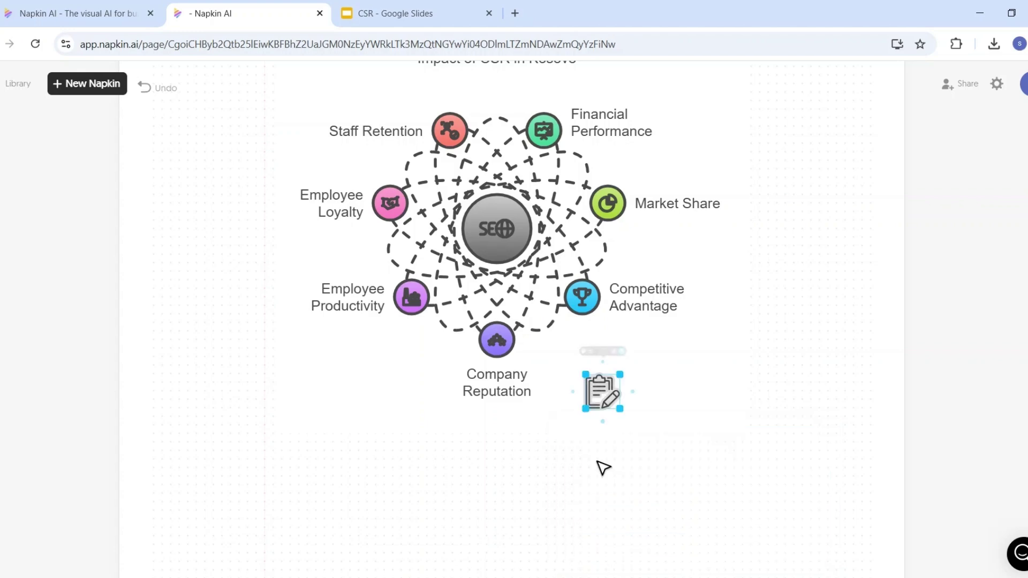
pyautogui.moveTo(605, 396); pyautogui.dragTo(559, 337)
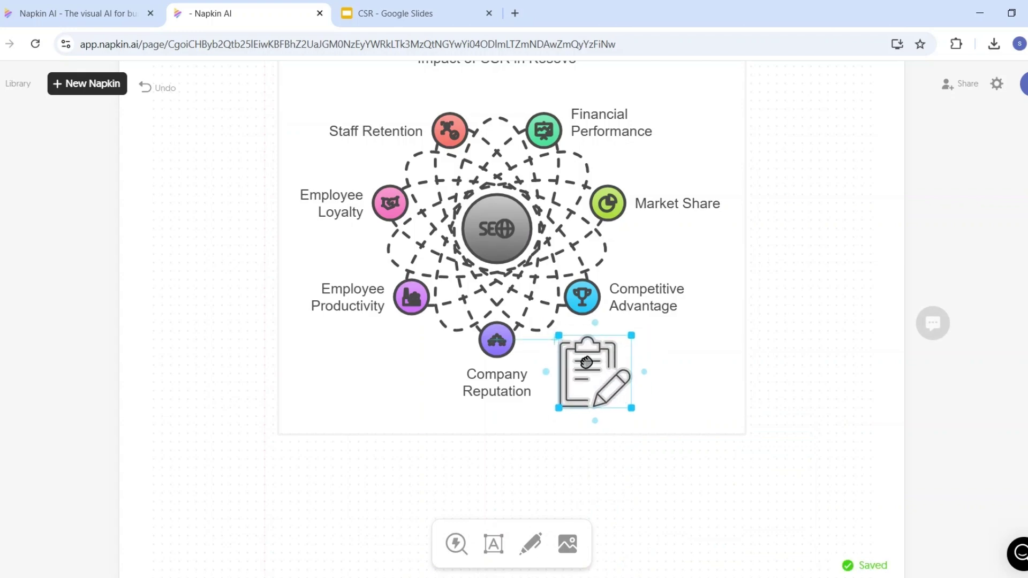
pyautogui.click(652, 361)
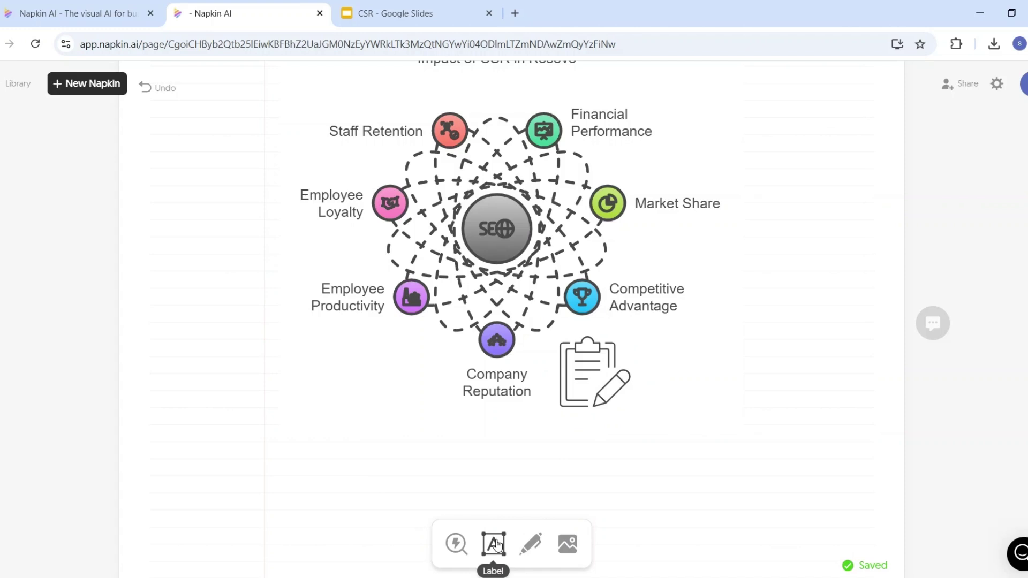
# Add a 'cbvc' text label below the diagram and sketch a vertical line on its right.
pyautogui.click(497, 545)
pyautogui.click(342, 399)
pyautogui.write('cbvcbc')
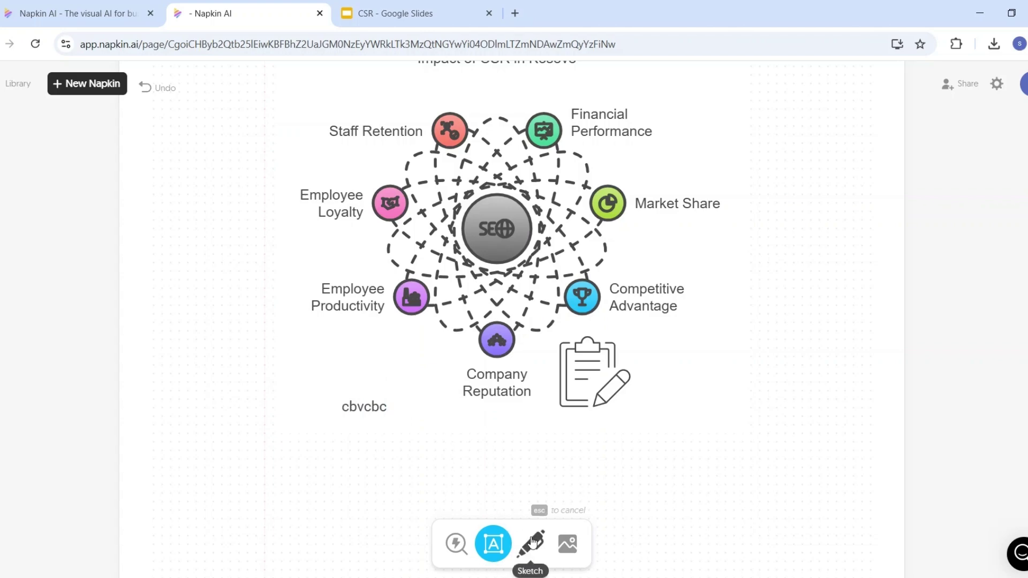
pyautogui.click(534, 543)
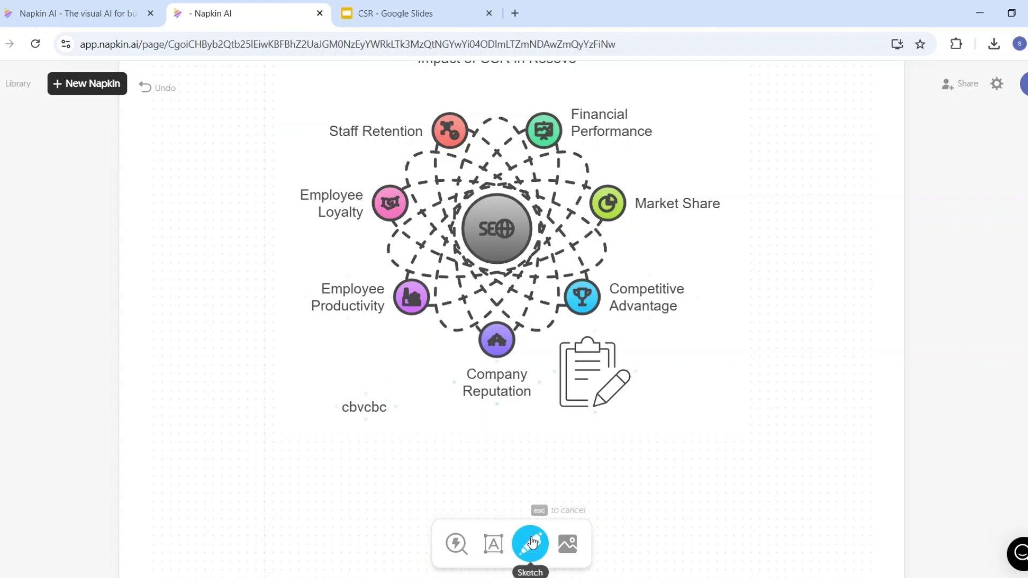
pyautogui.moveTo(681, 105)
pyautogui.mouseDown()
pyautogui.moveTo(720, 114)
pyautogui.moveTo(740, 354)
pyautogui.moveTo(678, 367)
pyautogui.mouseUp()
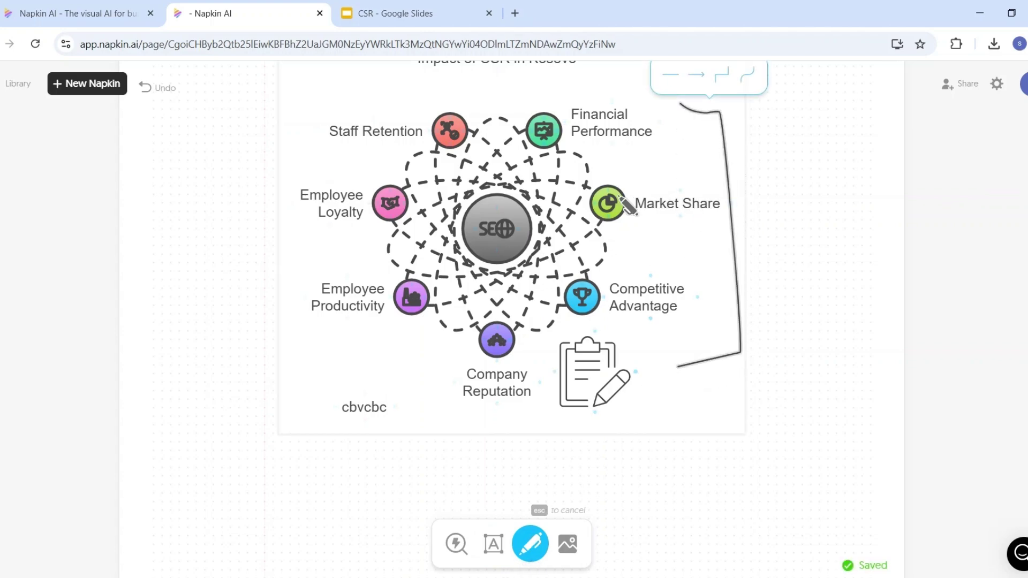
# Download the diagram as a light-mode PNG with white background, then view napkin-selection (1).png.
pyautogui.scroll(2, 698, 182)
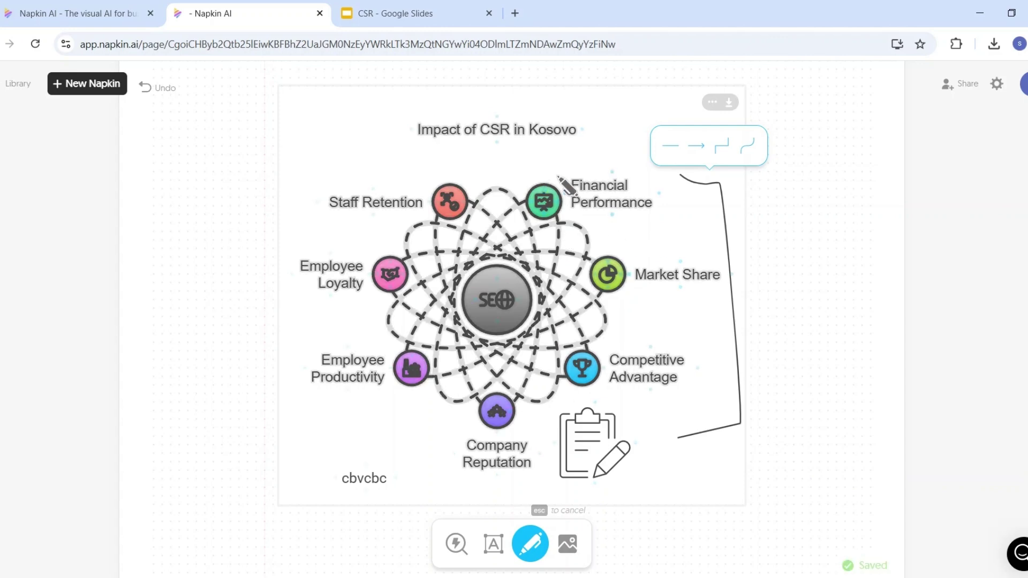
pyautogui.moveTo(744, 101)
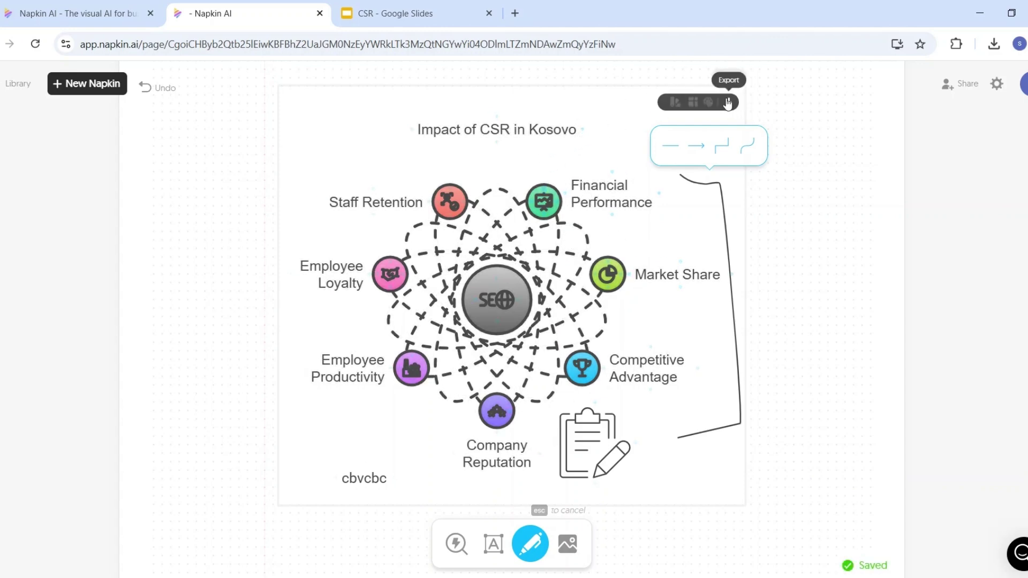
pyautogui.click(729, 104)
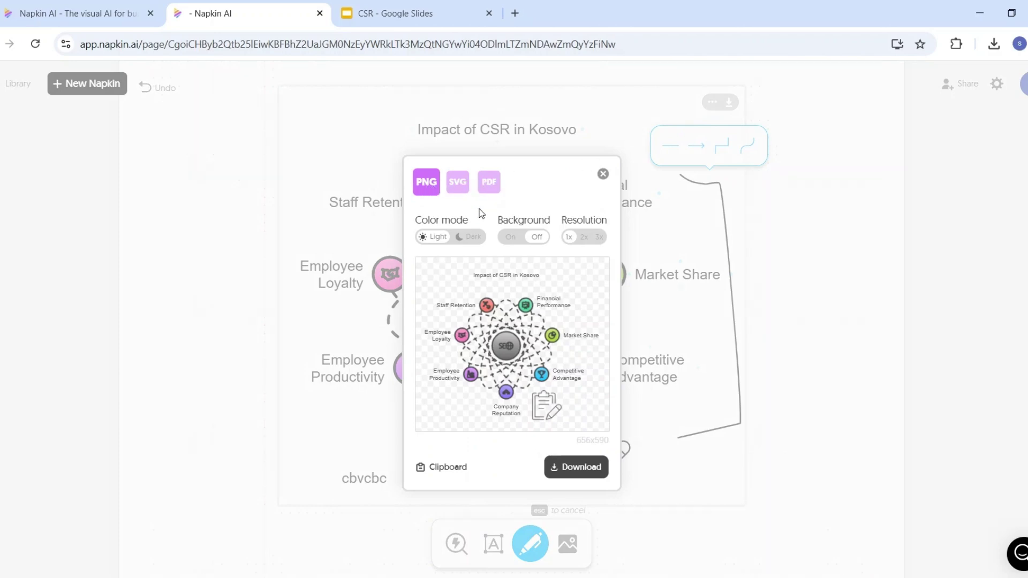
pyautogui.click(466, 239)
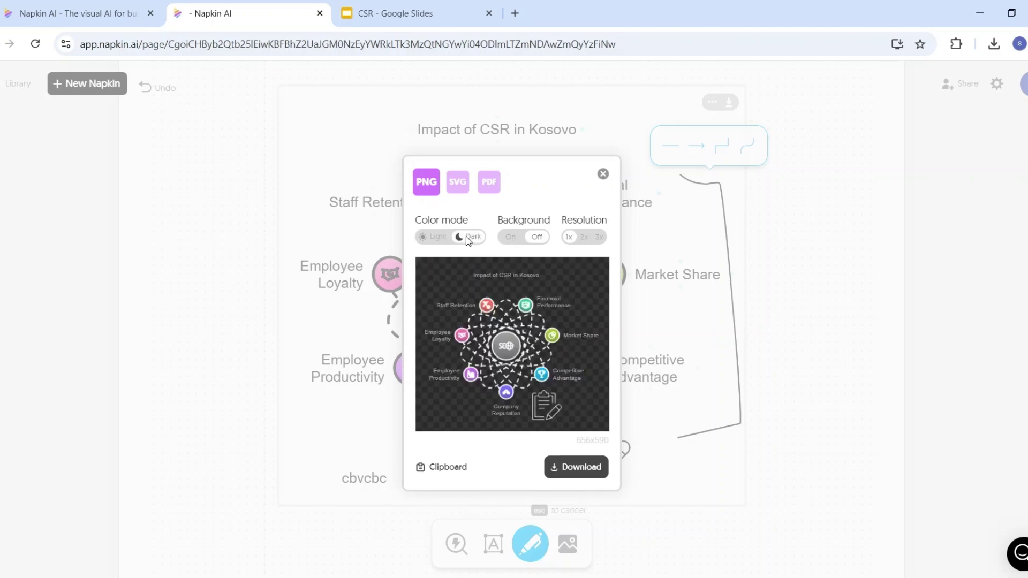
pyautogui.click(437, 241)
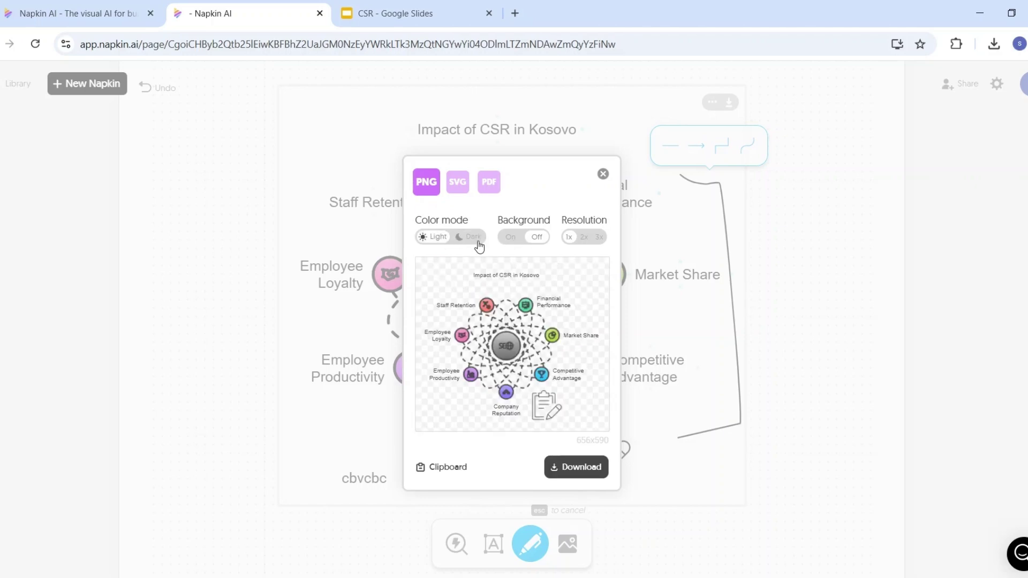
pyautogui.click(516, 241)
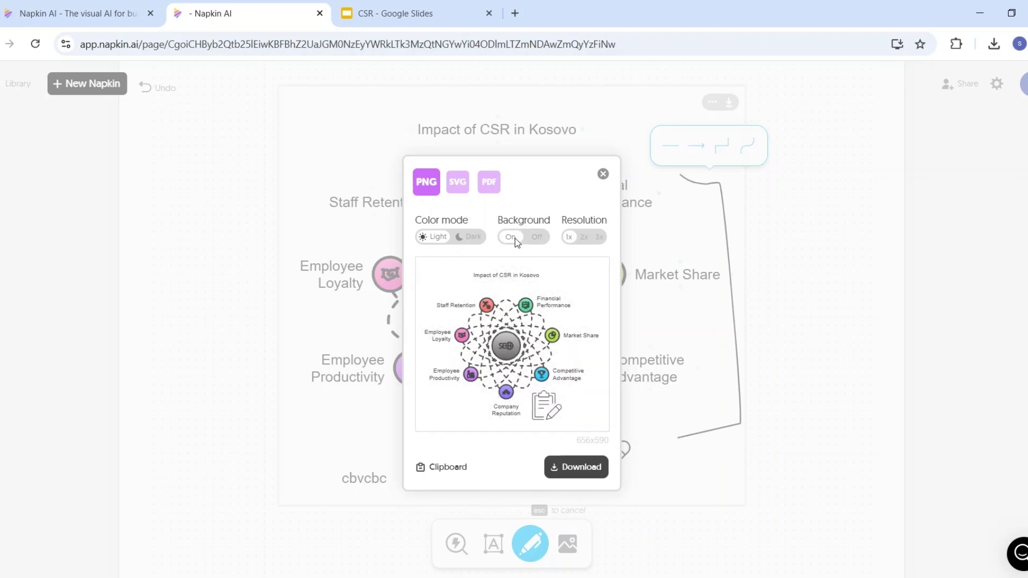
pyautogui.click(542, 244)
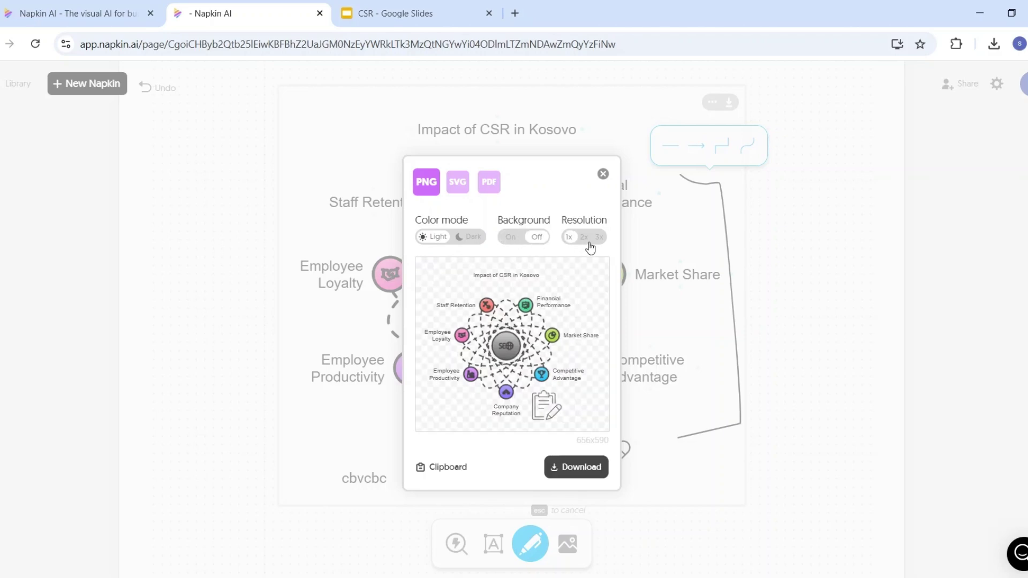
pyautogui.click(547, 242)
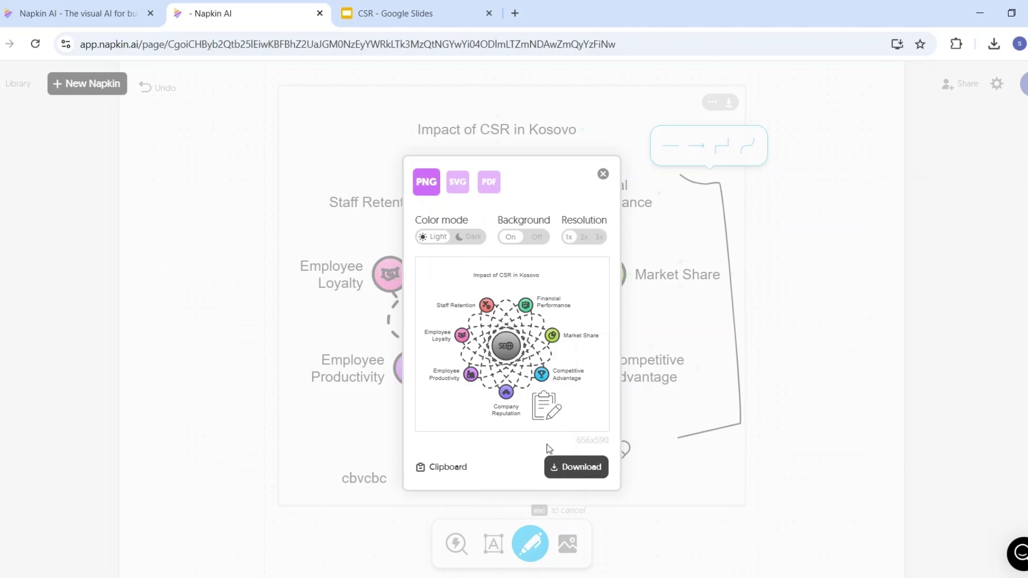
pyautogui.click(571, 468)
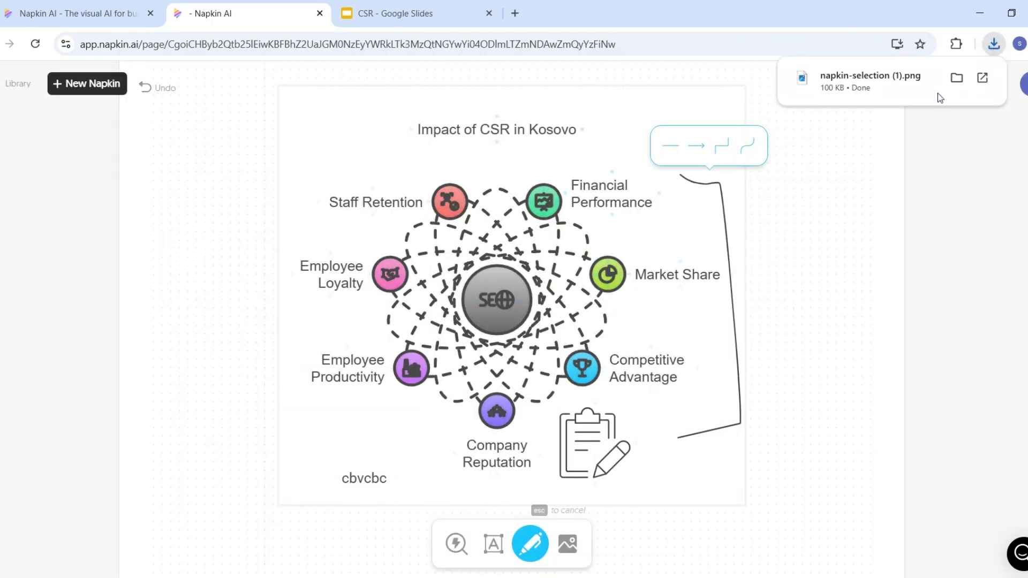
pyautogui.click(855, 88)
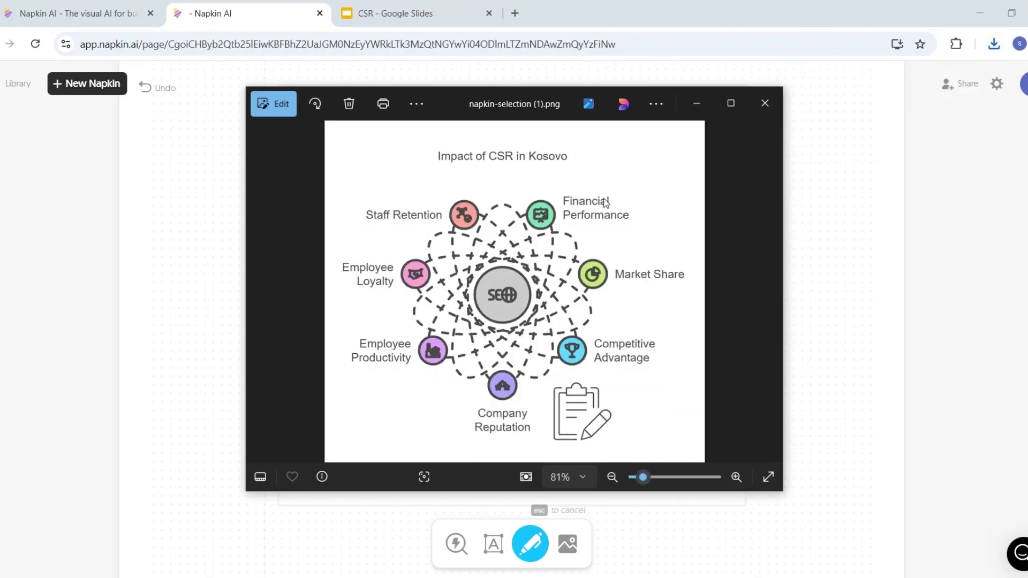
pyautogui.click(696, 104)
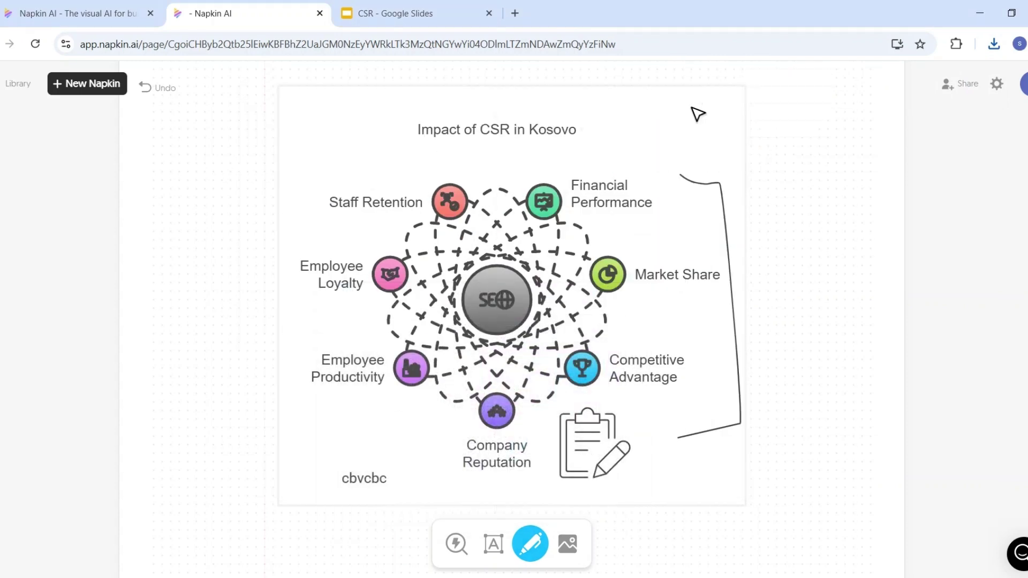
# Upload napkin-selection (1) onto the Concept of CSR slide and enlarge it beside the bullets.
pyautogui.click(415, 22)
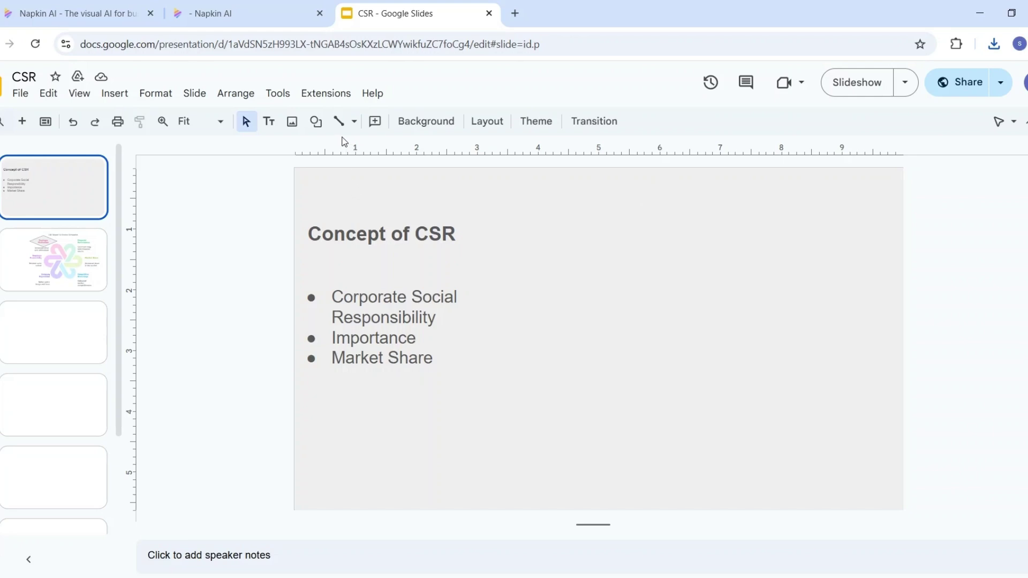
pyautogui.click(300, 130)
pyautogui.click(300, 145)
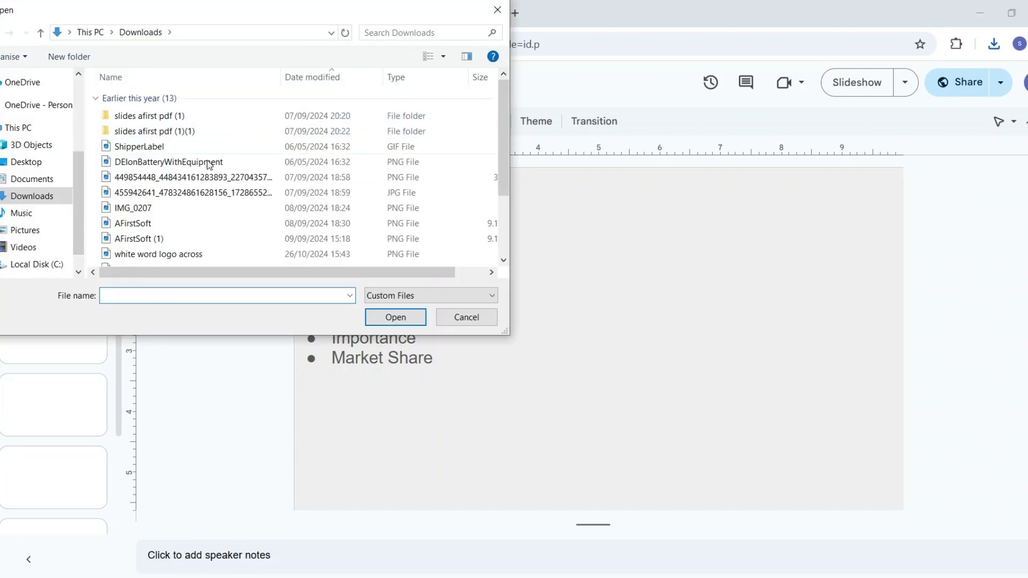
pyautogui.scroll(-2, 220, 160)
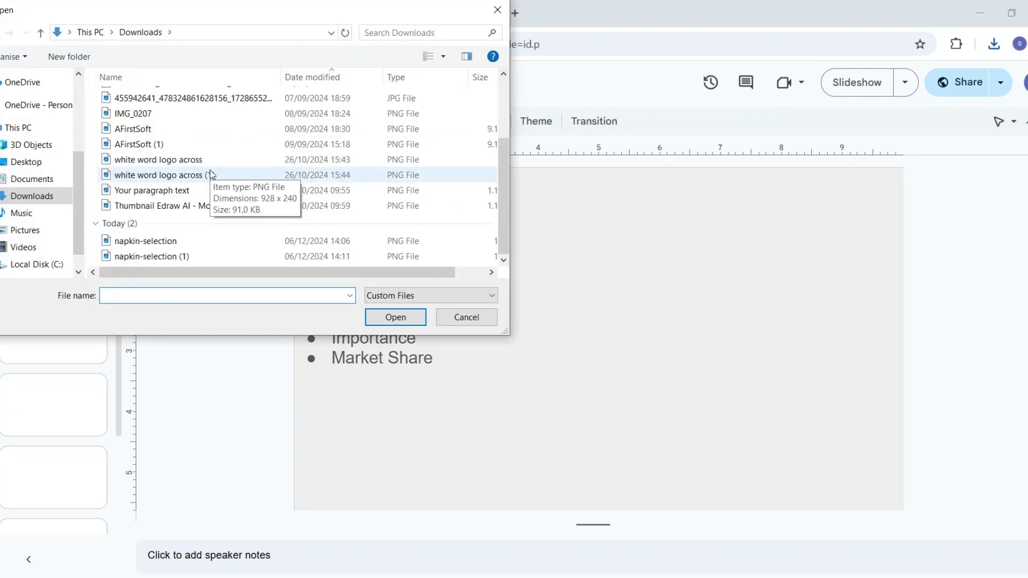
pyautogui.click(189, 257)
pyautogui.click(407, 317)
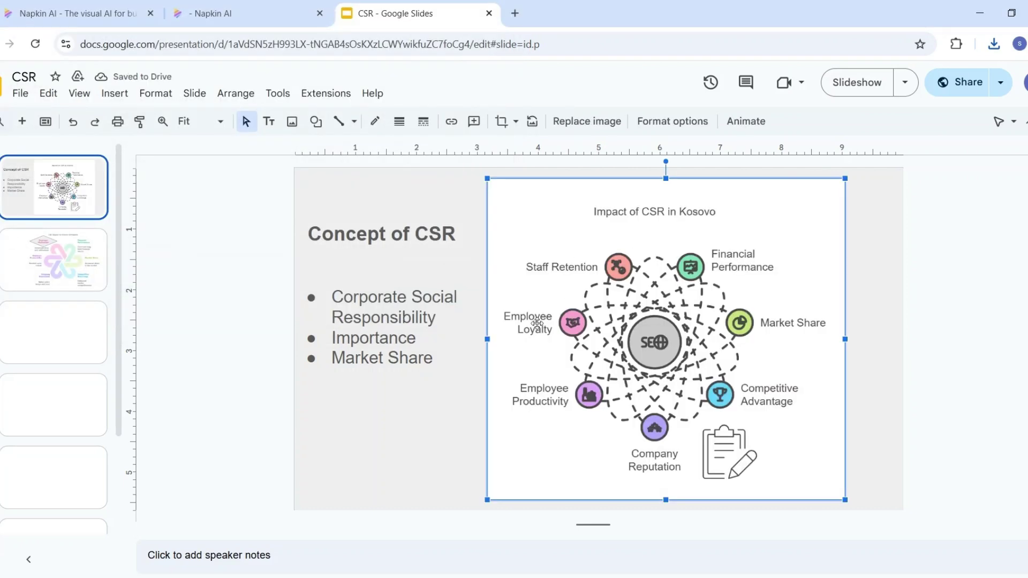
pyautogui.moveTo(485, 178); pyautogui.dragTo(458, 153)
pyautogui.click(391, 359)
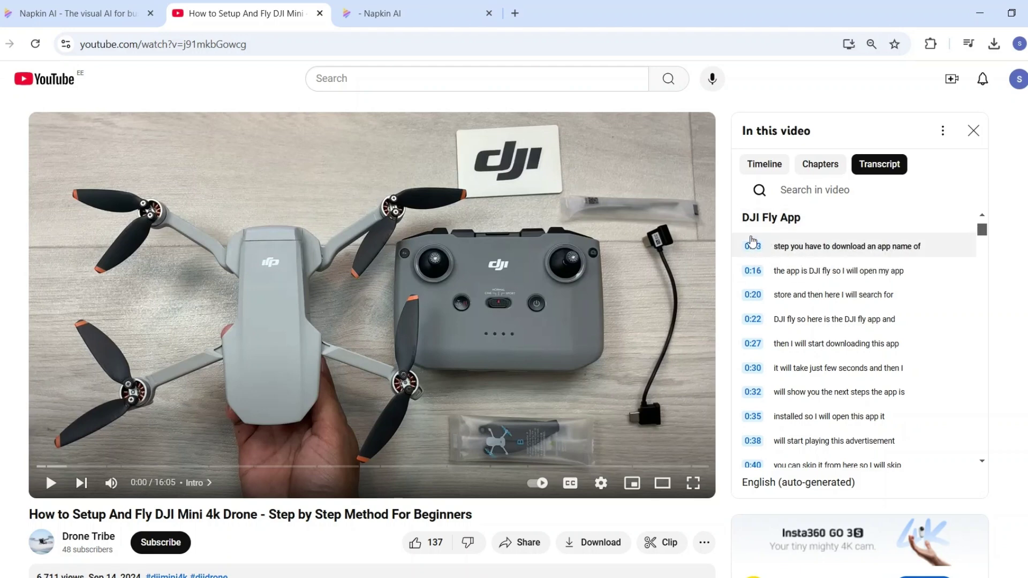
# Copy the transcript lines from 'DJI Fly App' onward and return to the Untitled napkin.
pyautogui.moveTo(736, 224); pyautogui.dragTo(874, 334)
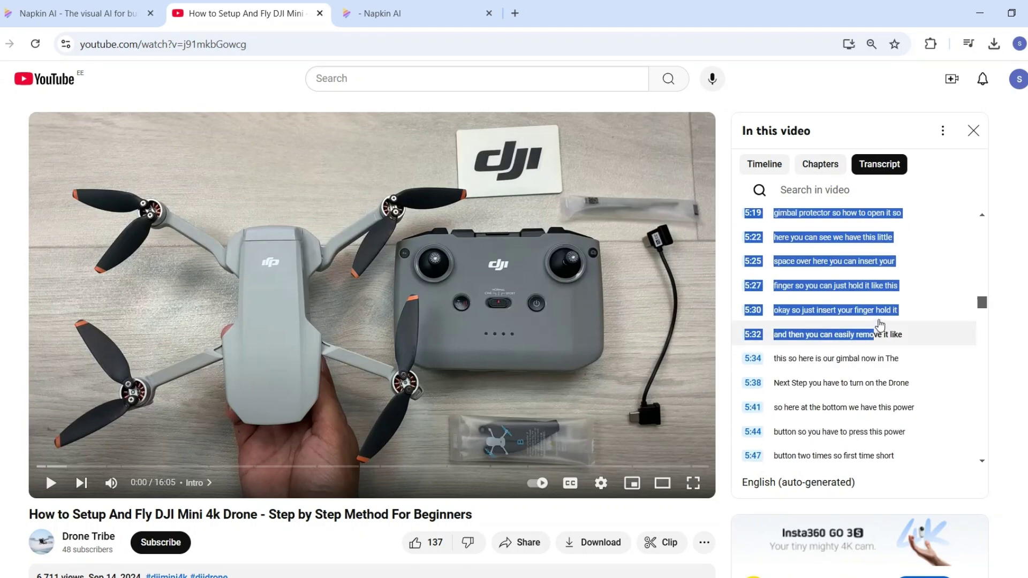
pyautogui.rightClick(724, 267)
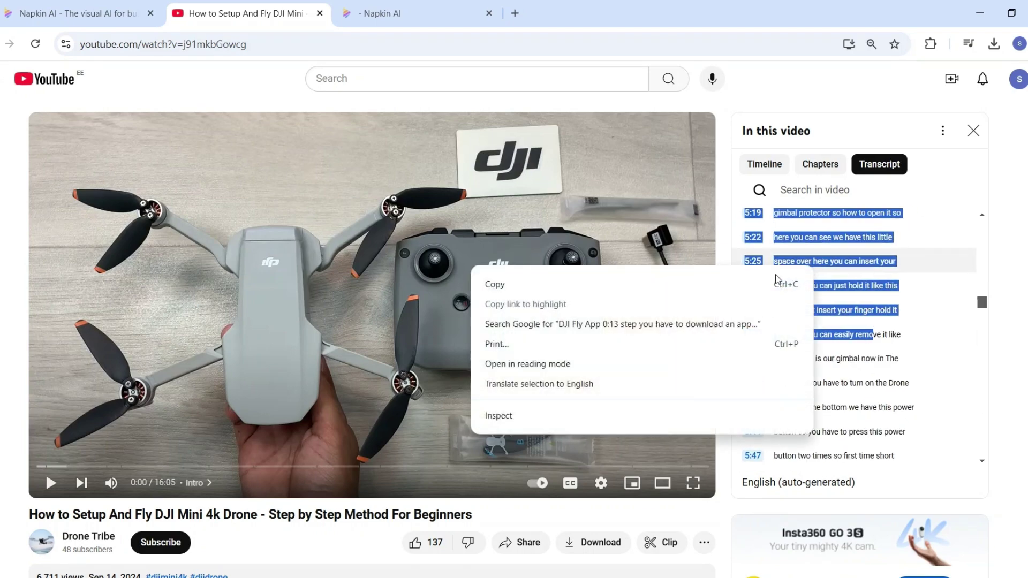
pyautogui.click(723, 285)
pyautogui.click(427, 22)
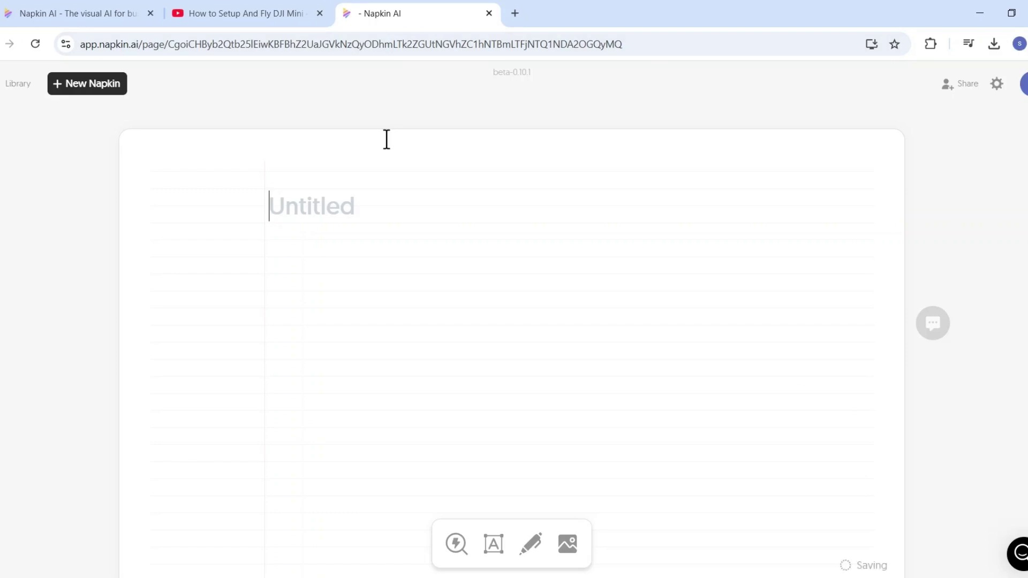
# Paste the DJI Fly App transcript and generate a visual for its block ending at 1:39.
pyautogui.hotkey('ctrl', 'v')
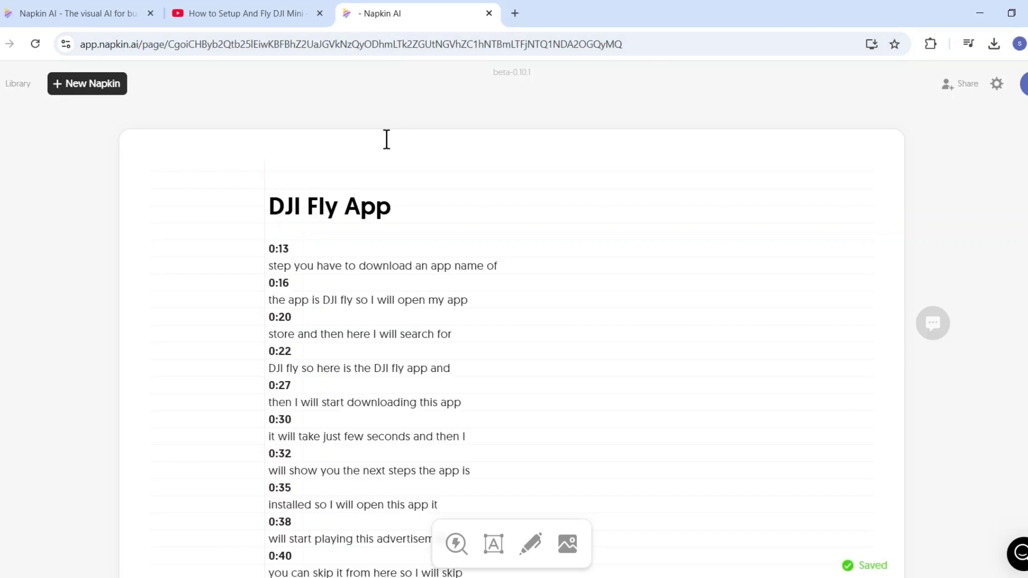
pyautogui.scroll(-3, 497, 180)
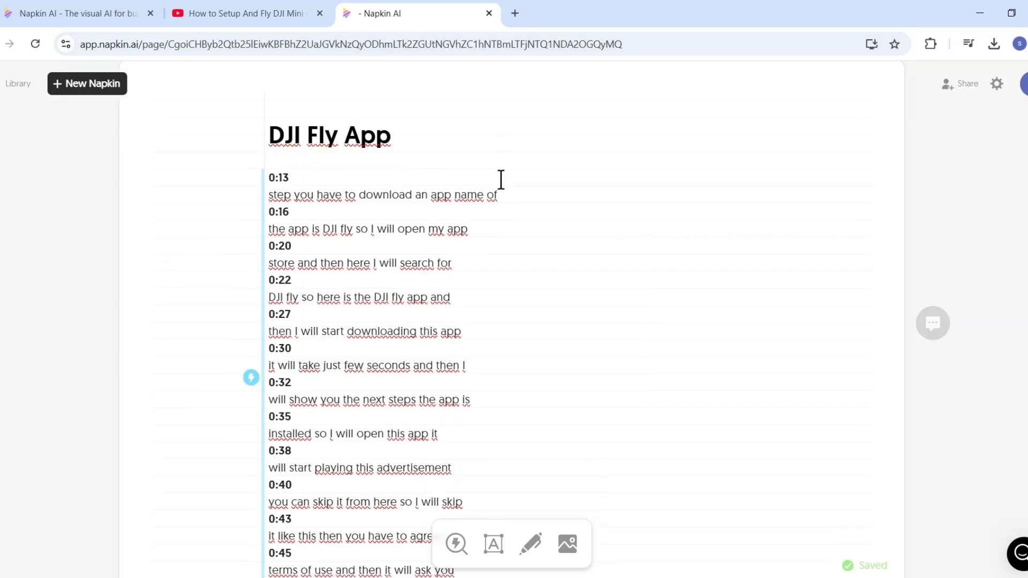
pyautogui.scroll(-6, 496, 182)
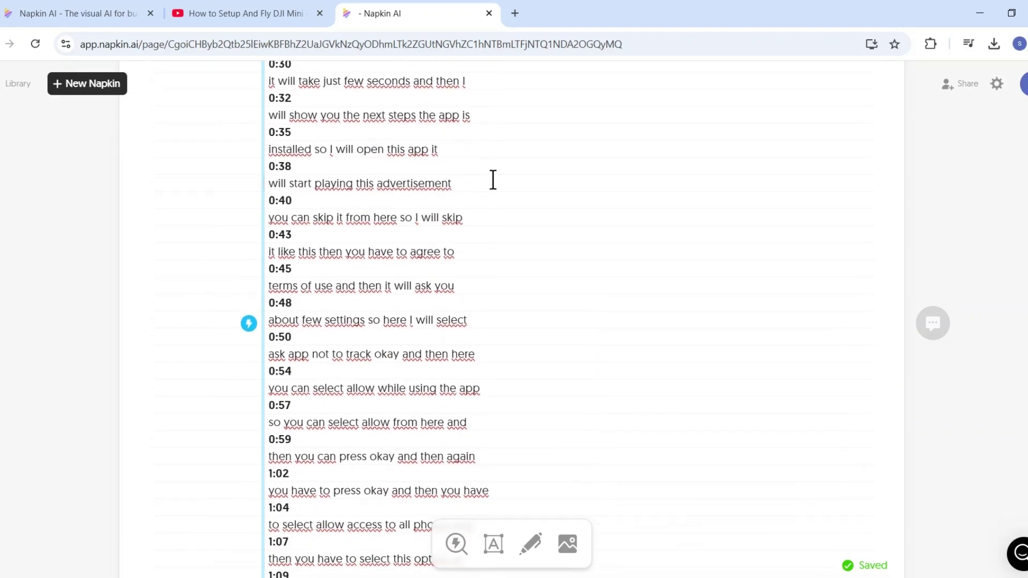
pyautogui.scroll(-6, 492, 181)
pyautogui.scroll(9, 484, 181)
pyautogui.scroll(5, 482, 182)
pyautogui.scroll(-5, 480, 185)
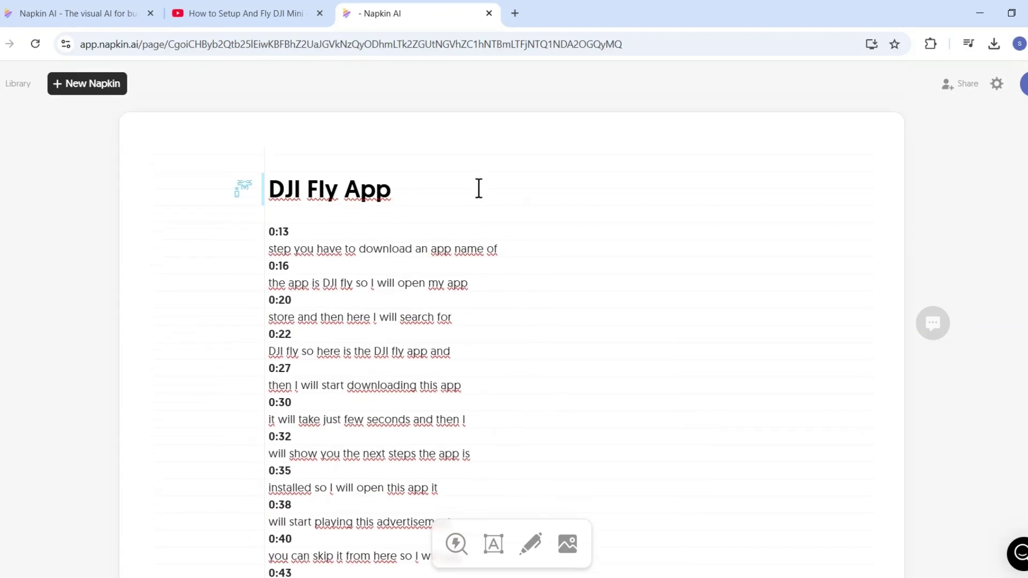
pyautogui.scroll(-11, 479, 186)
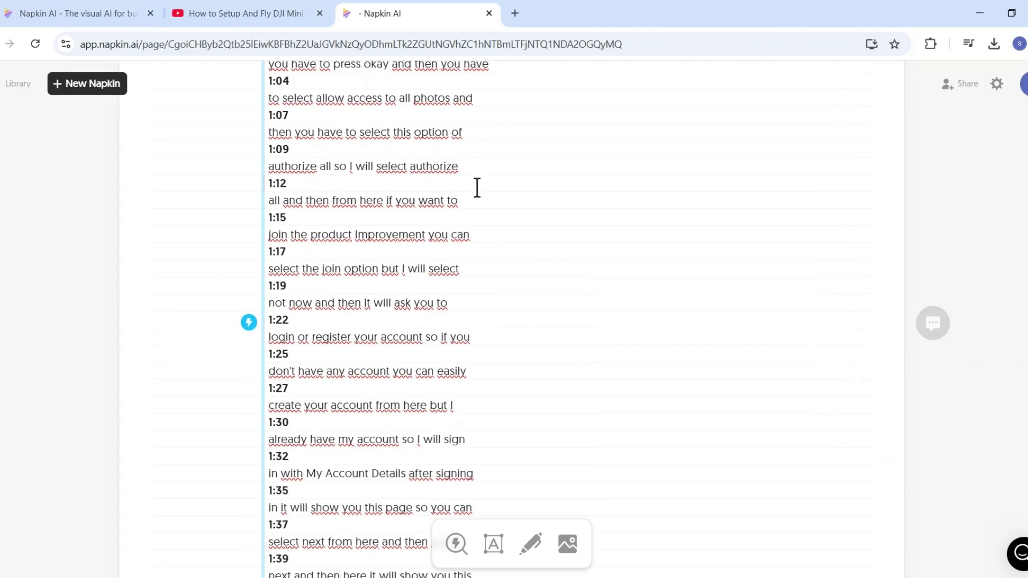
pyautogui.scroll(-3, 477, 187)
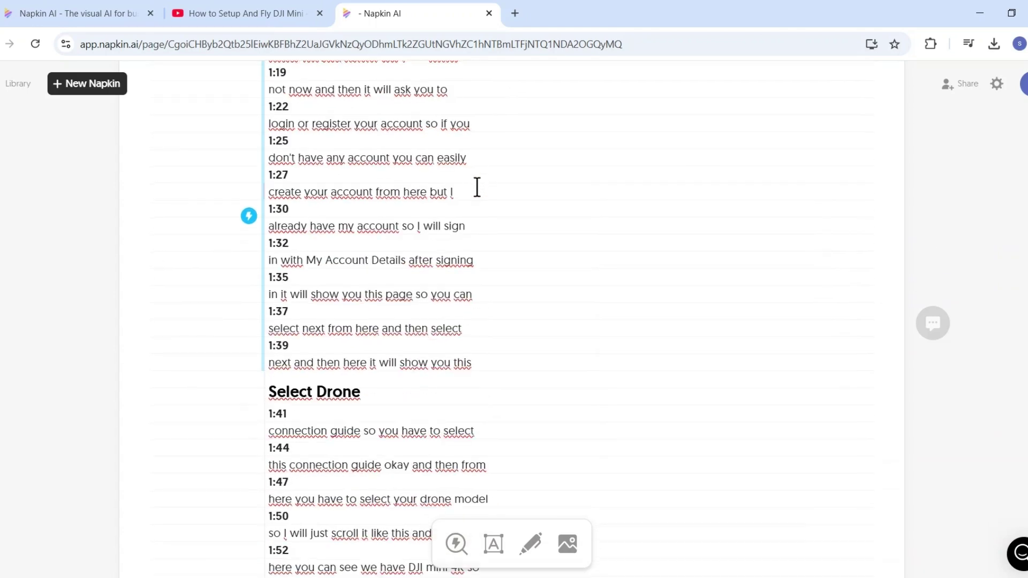
pyautogui.click(249, 217)
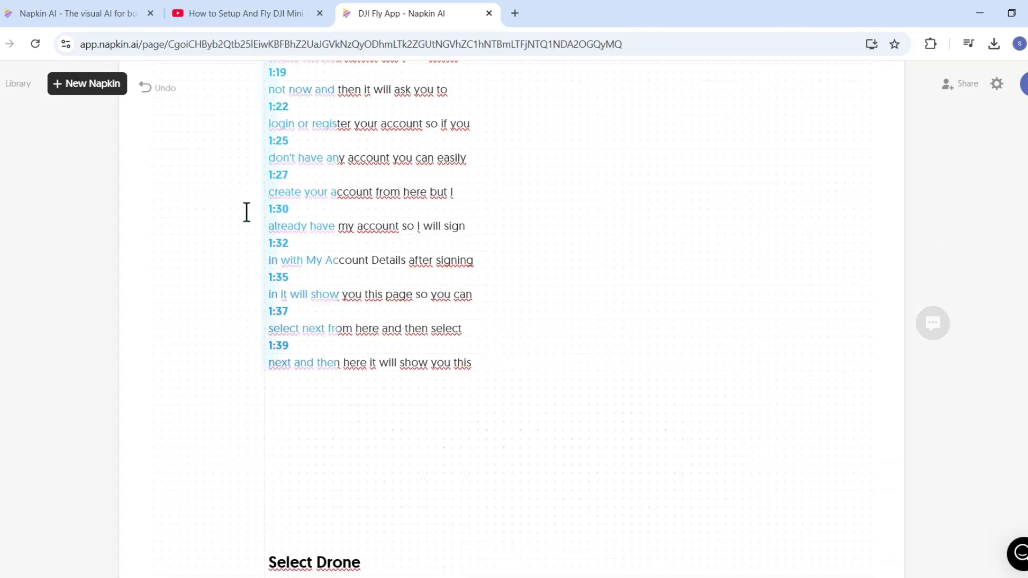
# Add a five-step 'DJI Fly App Setup' staircase diagram, Download App to Sign In, below the transcript.
pyautogui.scroll(-3, 246, 211)
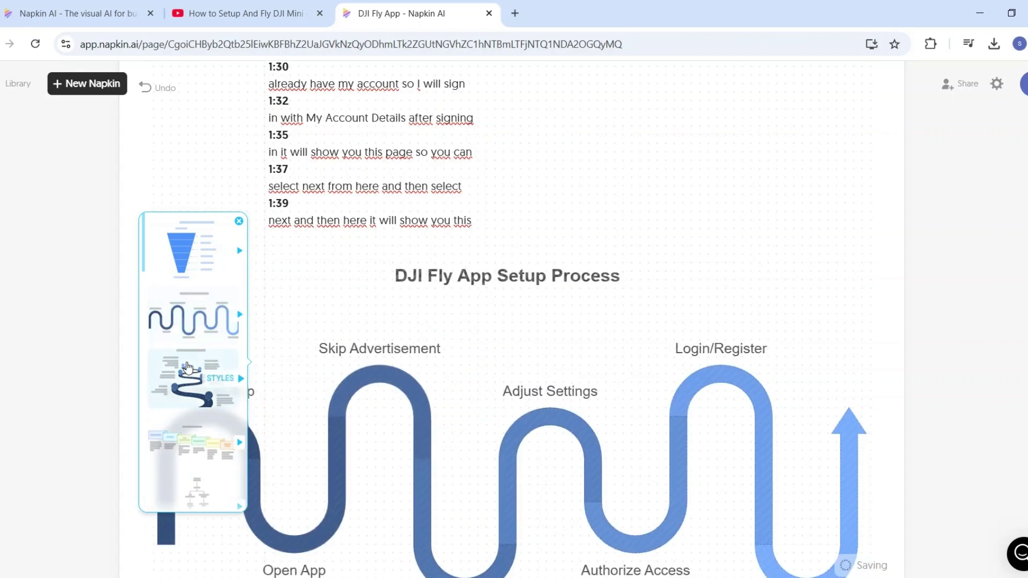
pyautogui.scroll(-1, 187, 370)
pyautogui.scroll(-1, 187, 371)
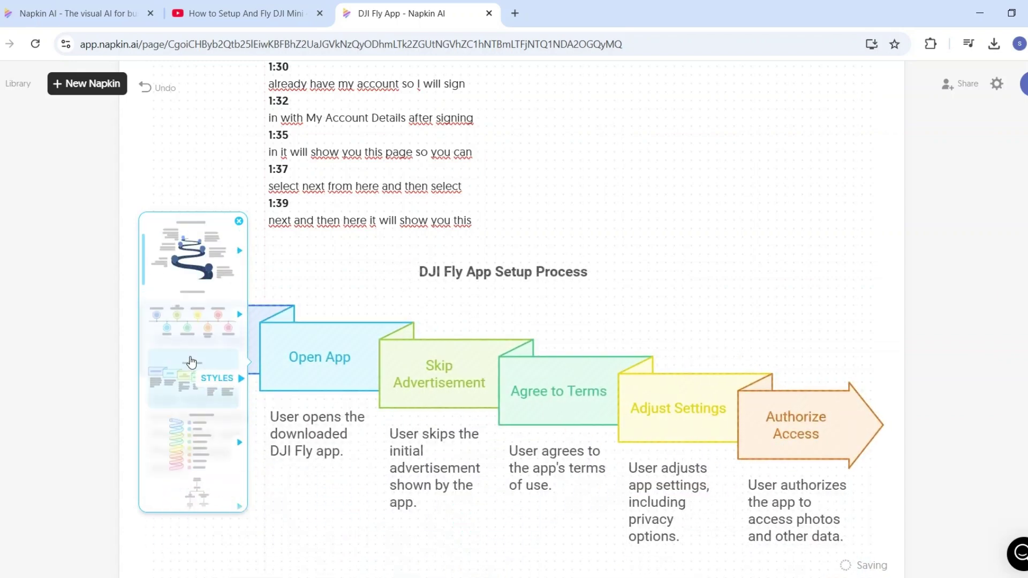
pyautogui.scroll(-1, 192, 363)
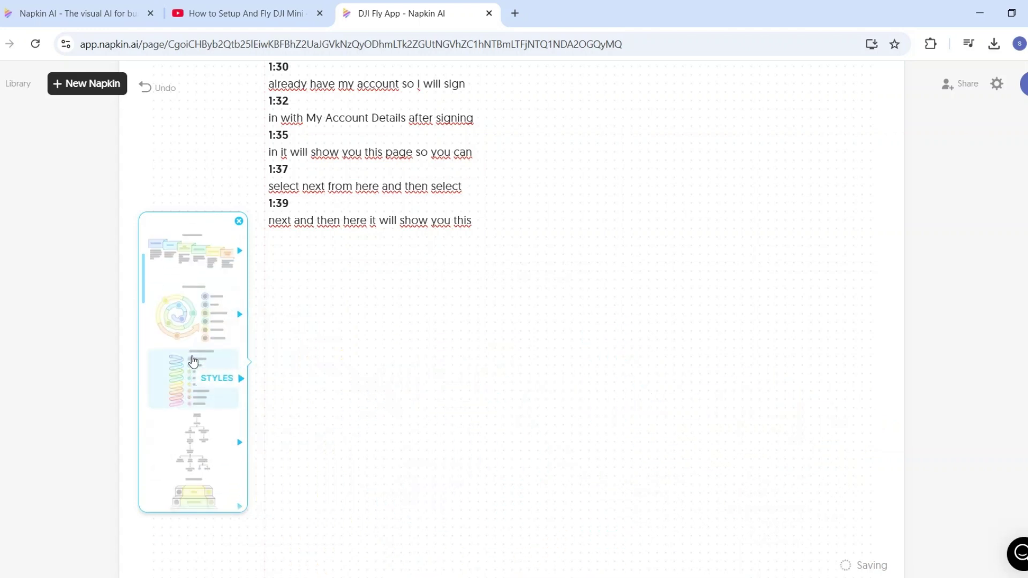
pyautogui.scroll(-2, 193, 364)
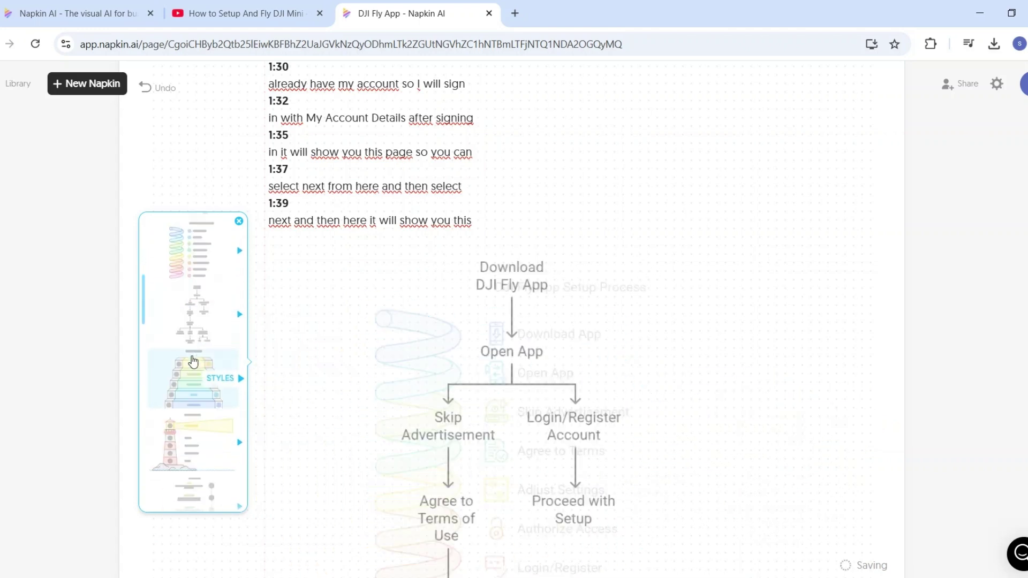
pyautogui.scroll(-1, 189, 391)
pyautogui.click(202, 280)
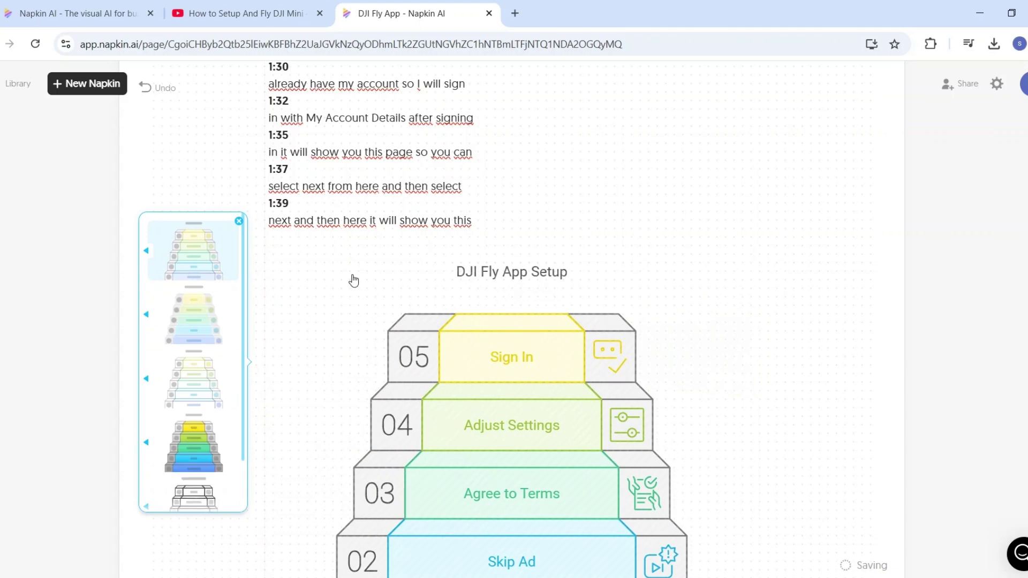
pyautogui.click(663, 290)
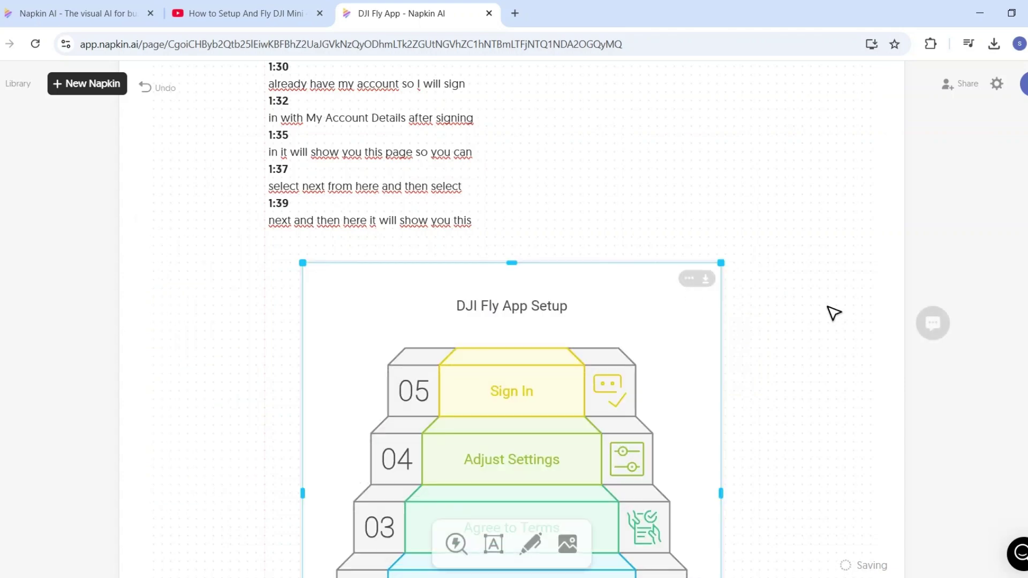
pyautogui.scroll(-2, 823, 313)
pyautogui.scroll(-6, 823, 314)
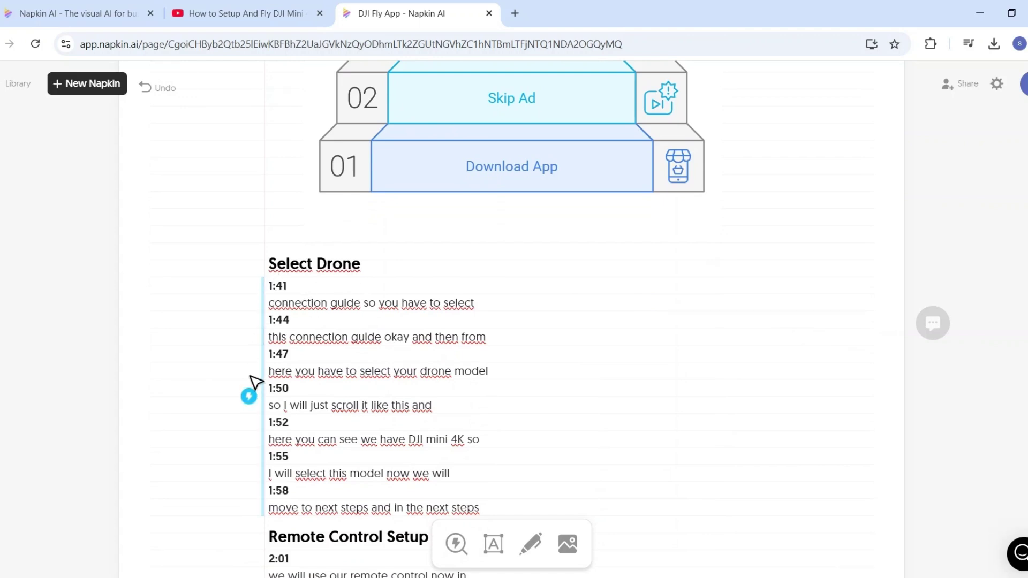
# Visualize the Select Drone block as a grey winding road with coloured pins.
pyautogui.click(249, 399)
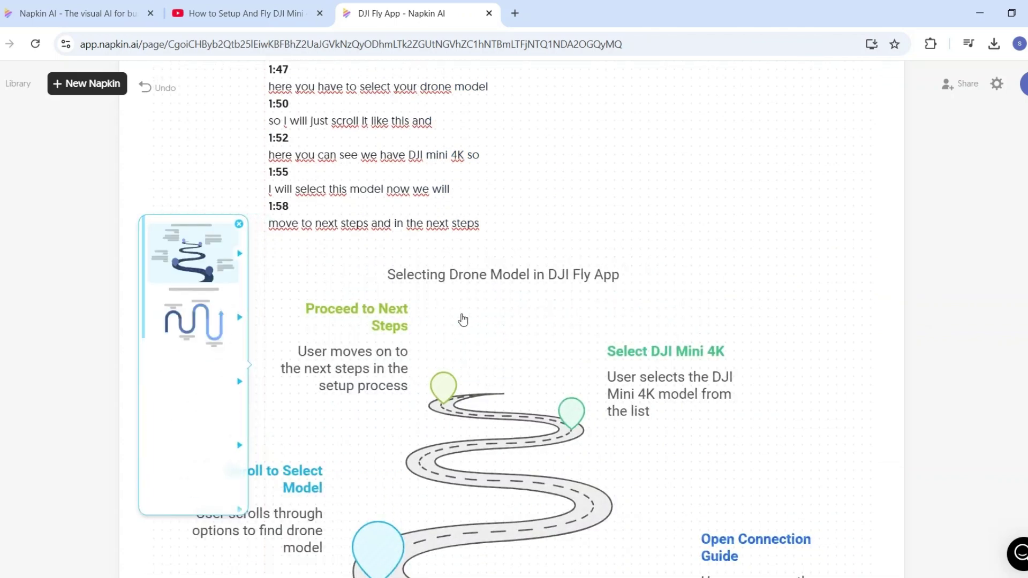
pyautogui.click(220, 276)
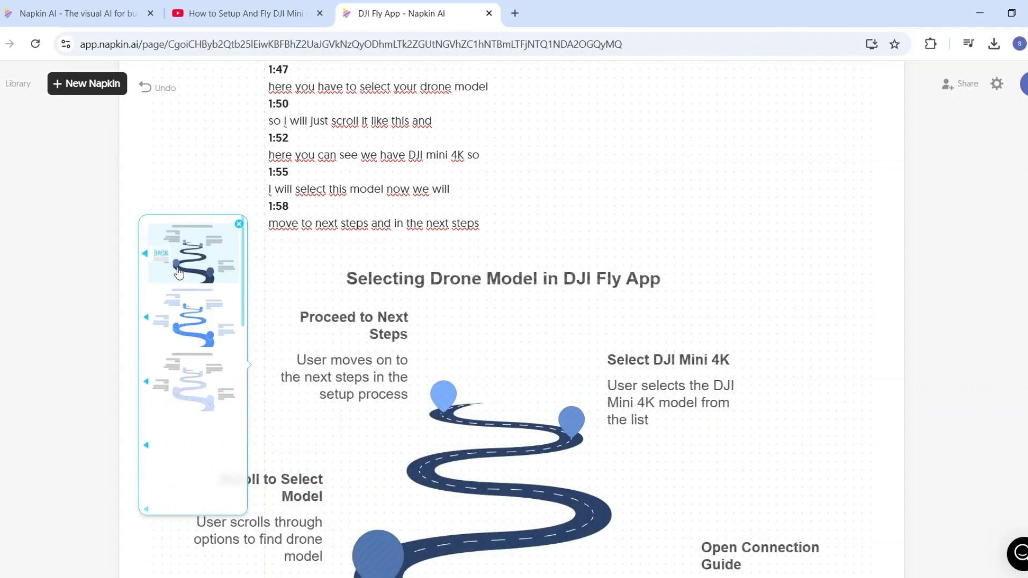
pyautogui.click(181, 403)
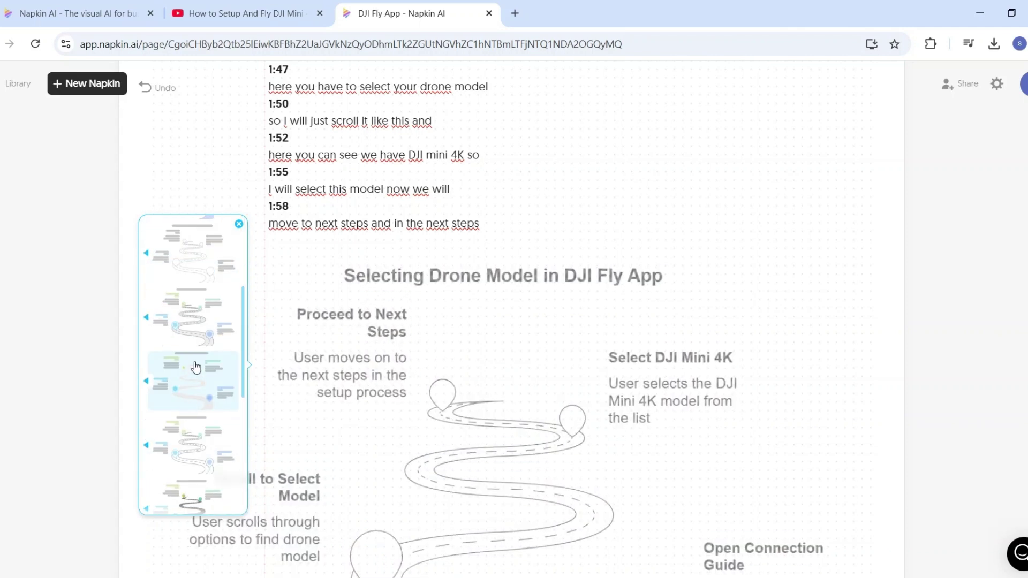
pyautogui.click(199, 364)
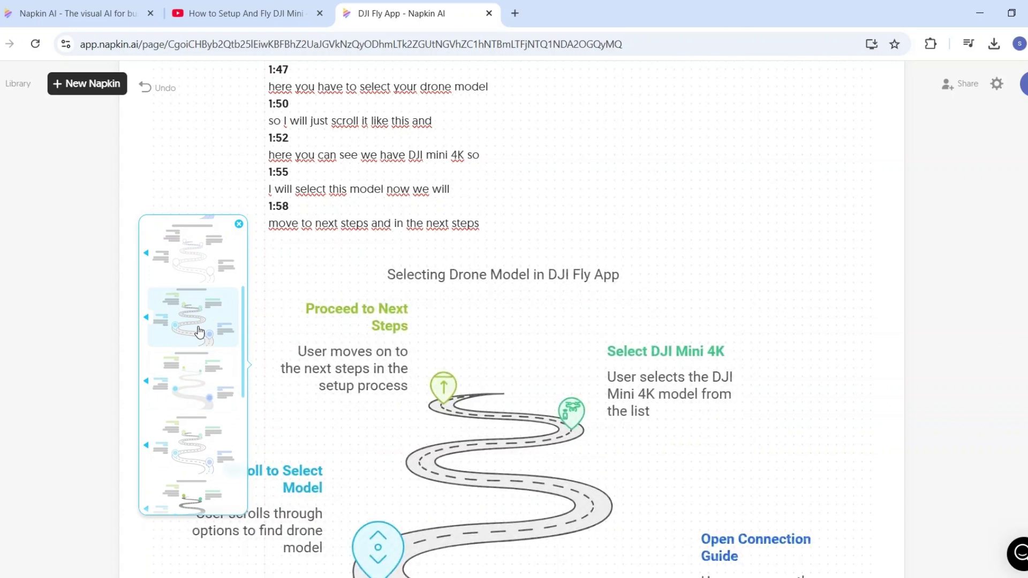
pyautogui.click(851, 298)
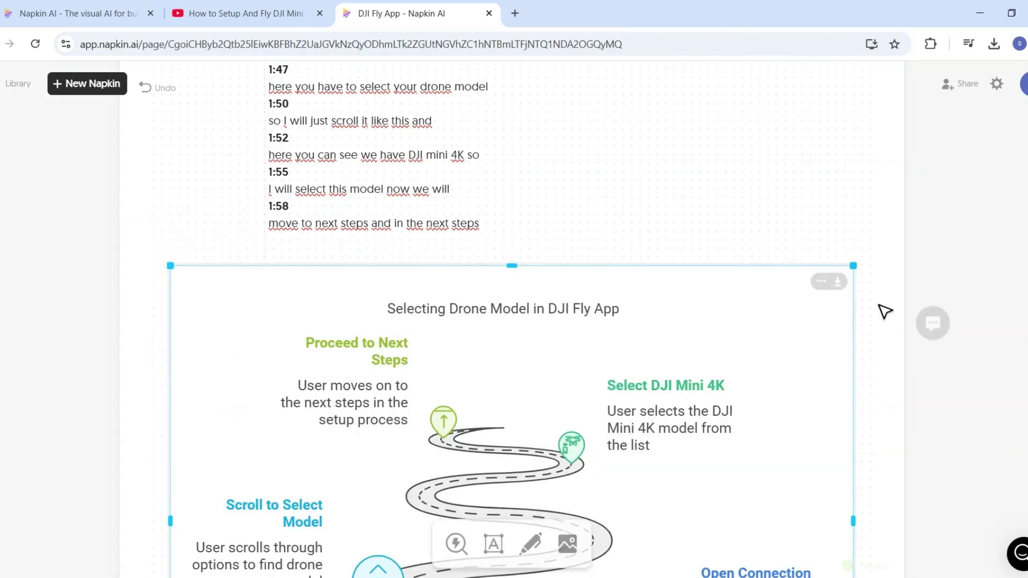
pyautogui.scroll(-5, 884, 311)
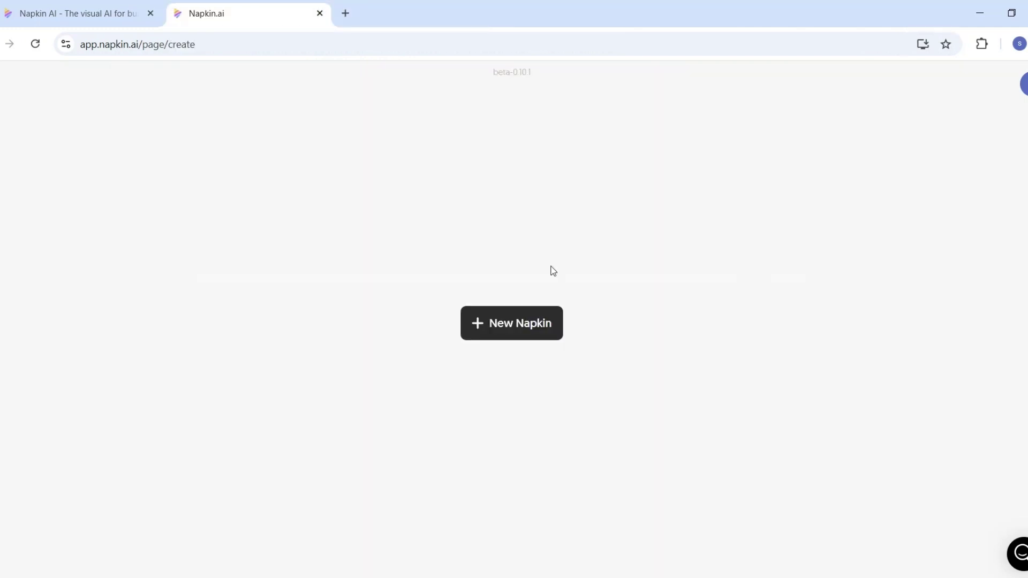
# Start a new napkin with Draft with AI, using the prompt 'Marketing Vs Advertising'.
pyautogui.click(493, 336)
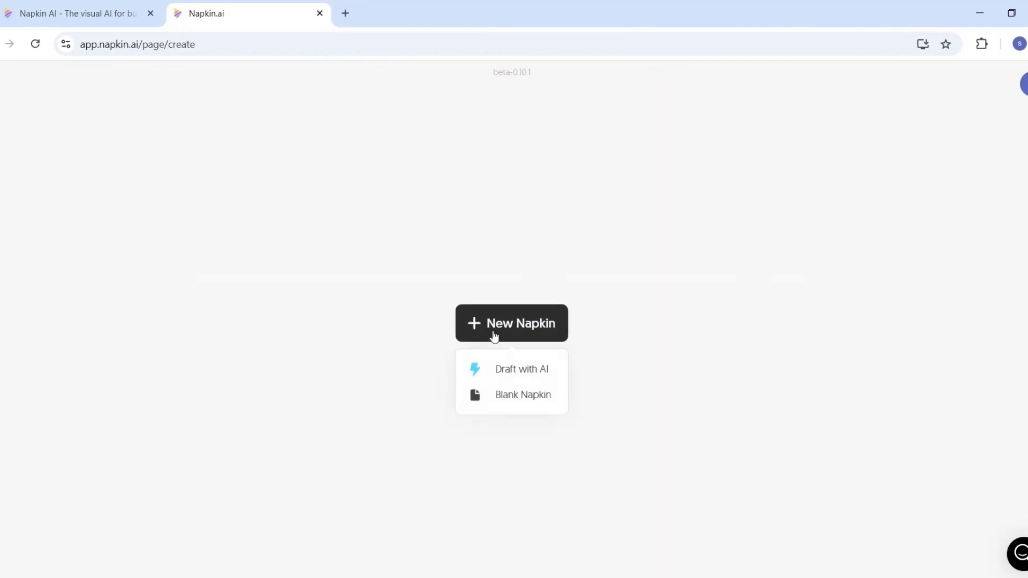
pyautogui.click(505, 367)
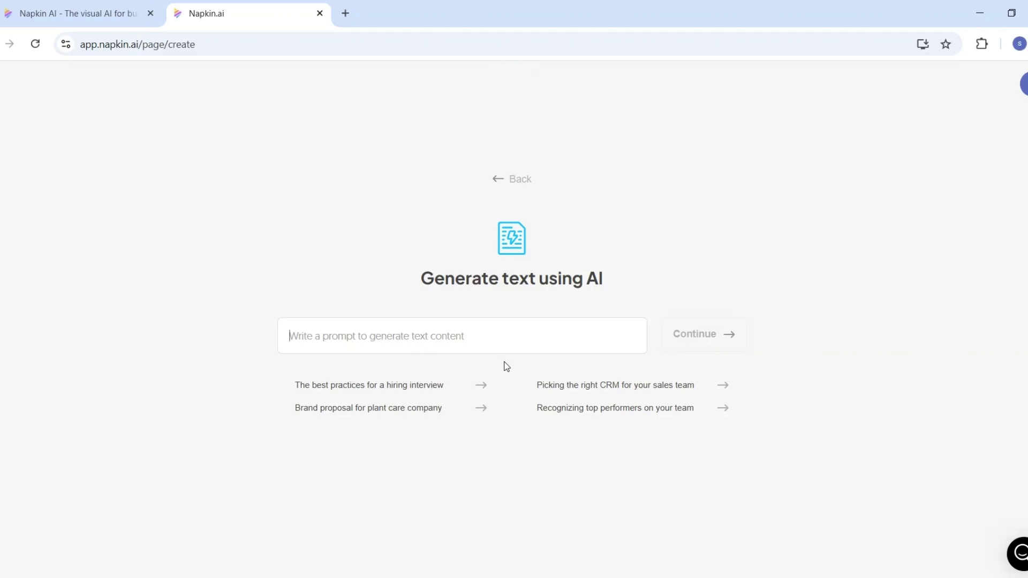
pyautogui.write('Marketing Vs Advertising')
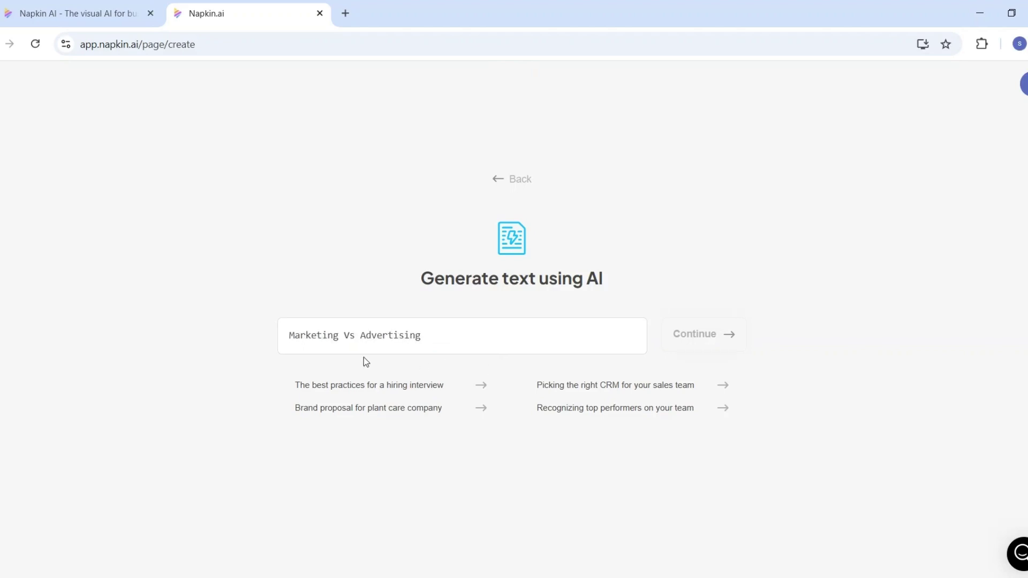
# Generate the Marketing Vs Advertising napkin and start a visual for its Complementary Roles paragraph.
pyautogui.click(713, 344)
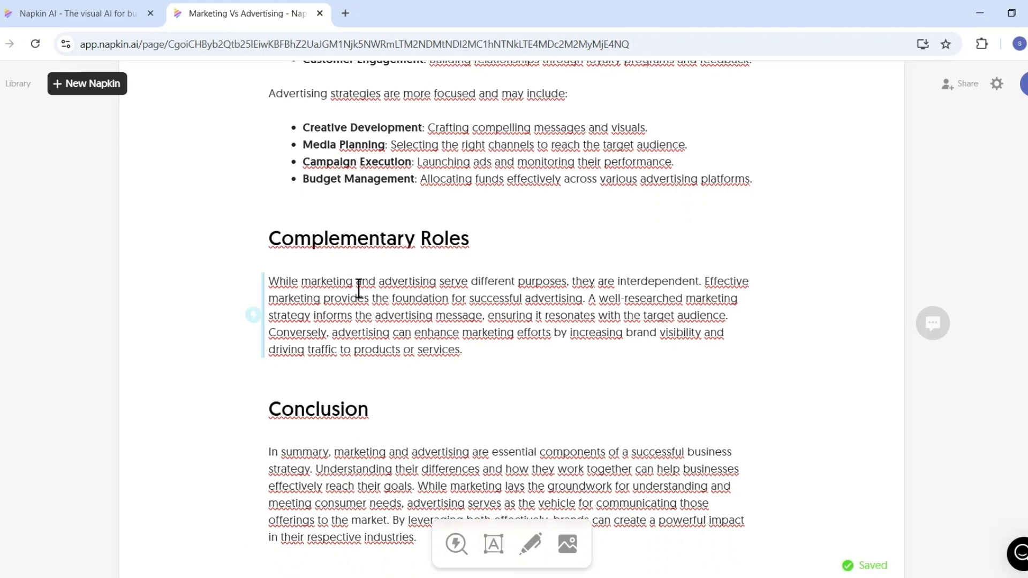
pyautogui.click(249, 317)
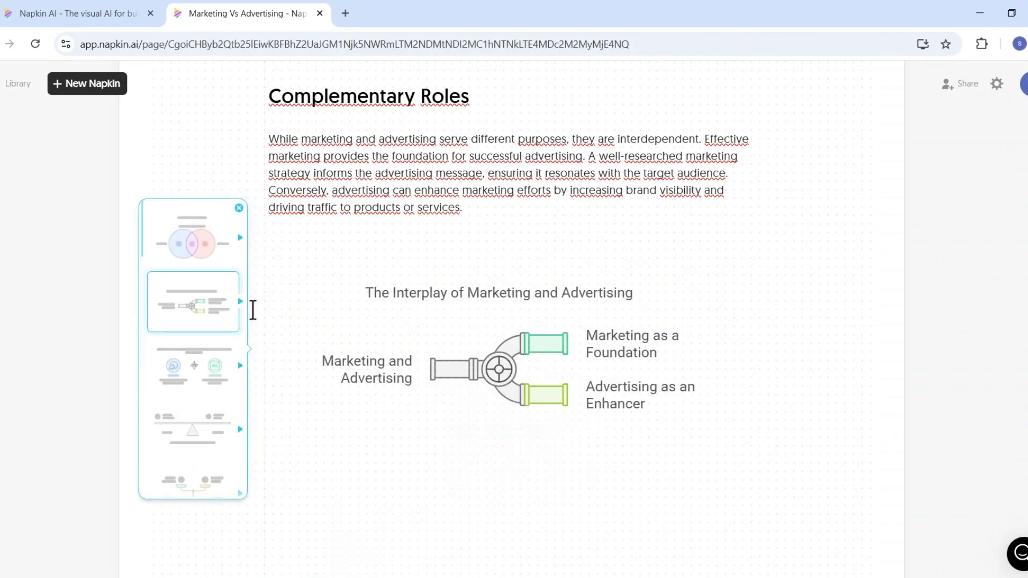
pyautogui.scroll(-3, 201, 345)
pyautogui.scroll(-4, 201, 345)
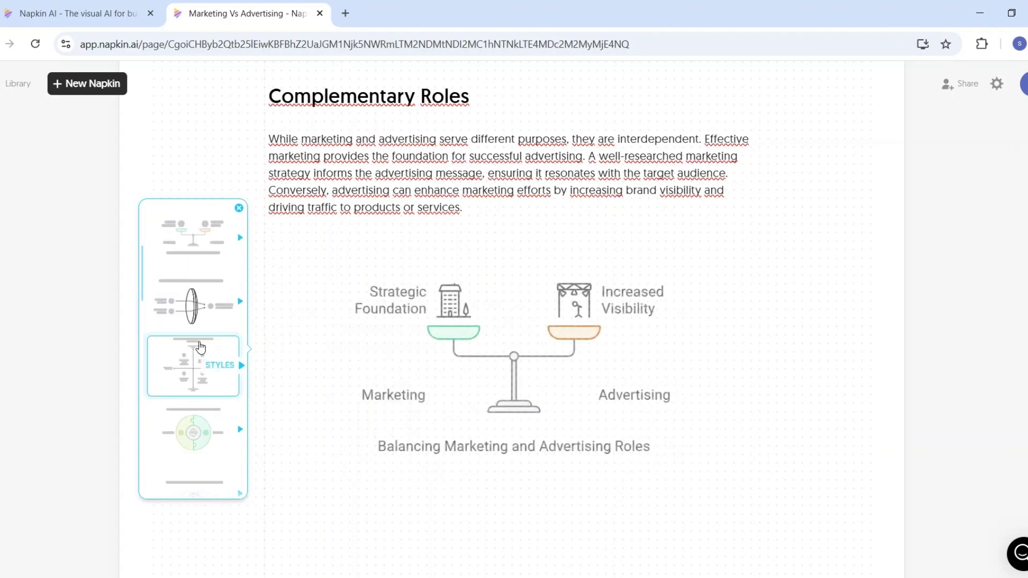
pyautogui.scroll(-4, 198, 343)
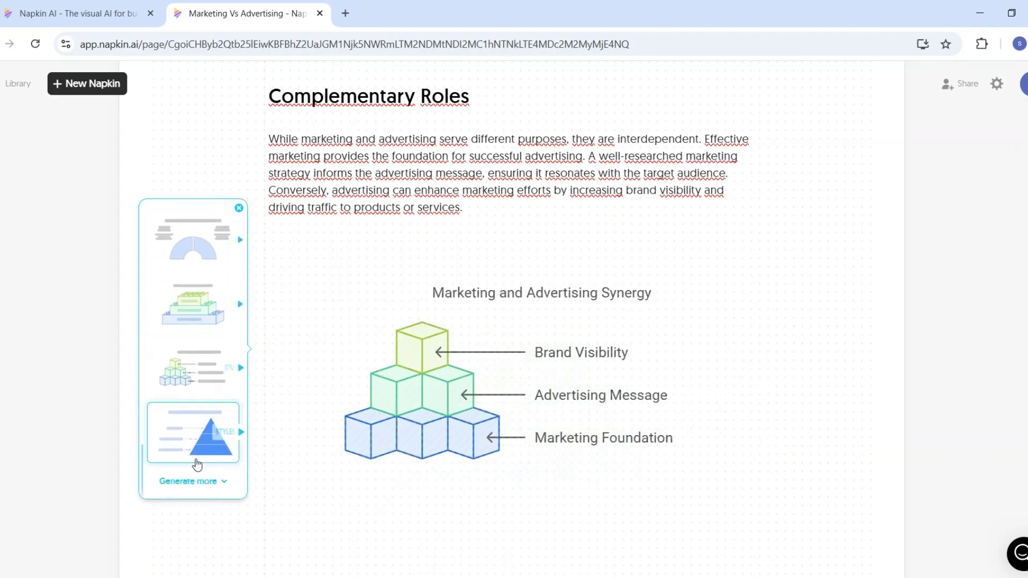
# Apply the full-colour stacked-disc 'Marketing and Advertising Synergy' style, after trying pyramid and cubes.
pyautogui.click(202, 433)
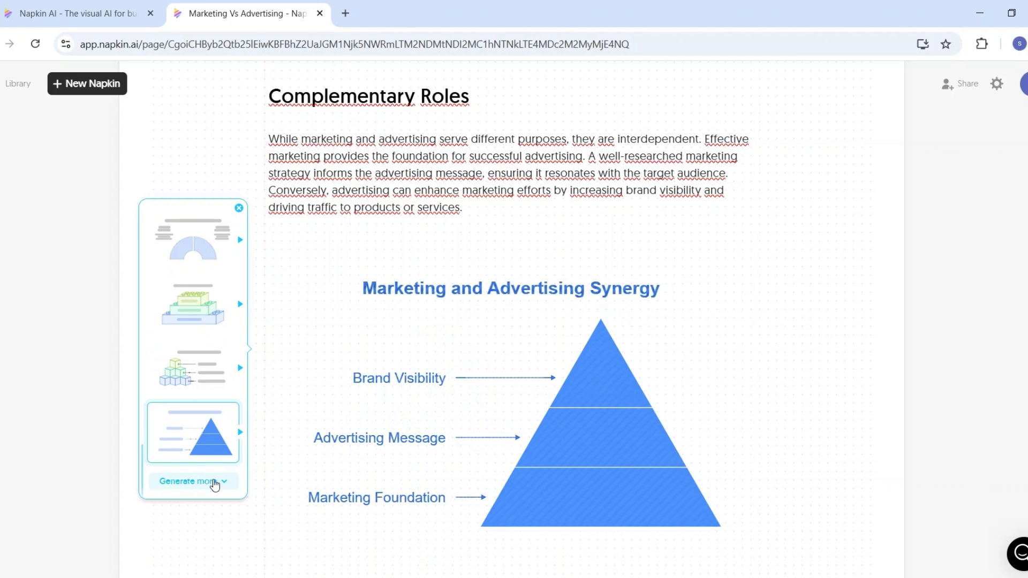
pyautogui.moveTo(207, 432)
pyautogui.scroll(-1, 207, 431)
pyautogui.click(196, 393)
pyautogui.scroll(-4, 196, 399)
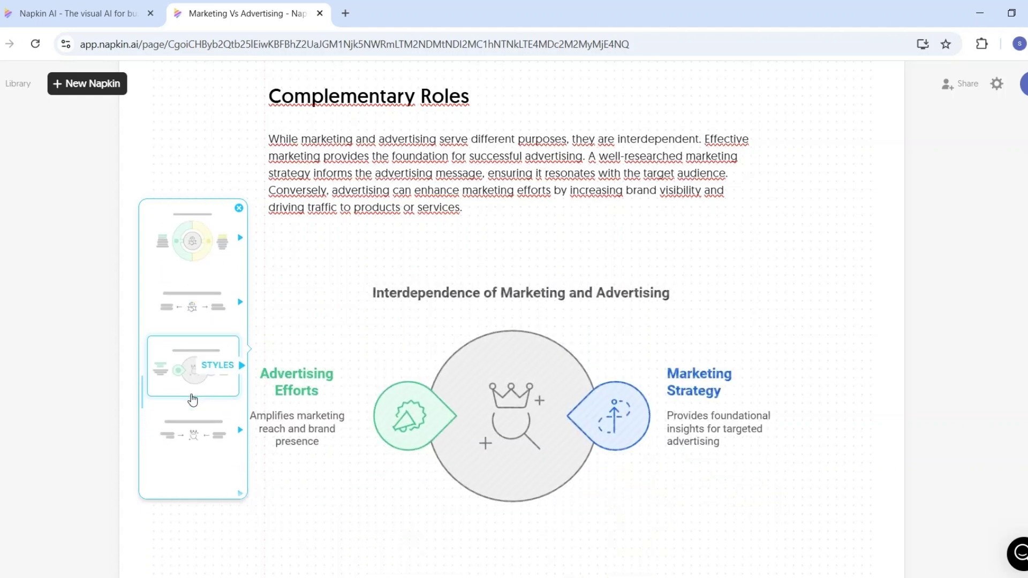
pyautogui.scroll(-2, 192, 400)
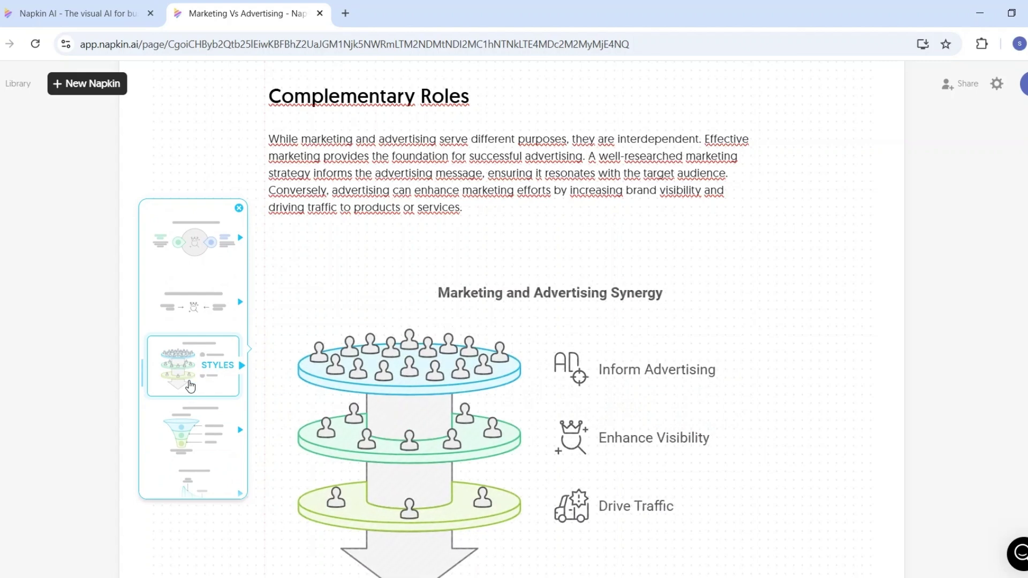
pyautogui.click(190, 385)
pyautogui.click(193, 287)
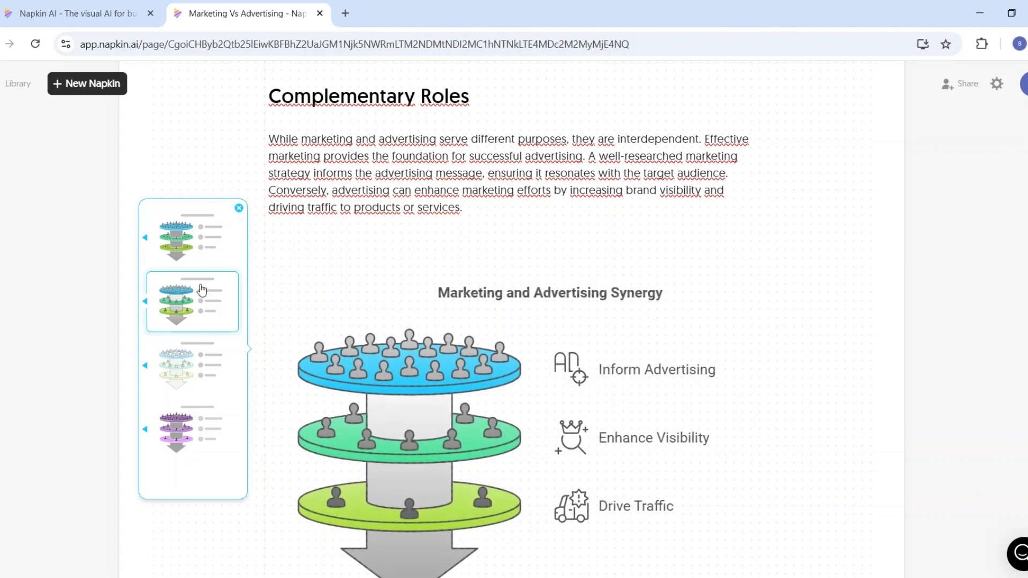
pyautogui.click(201, 289)
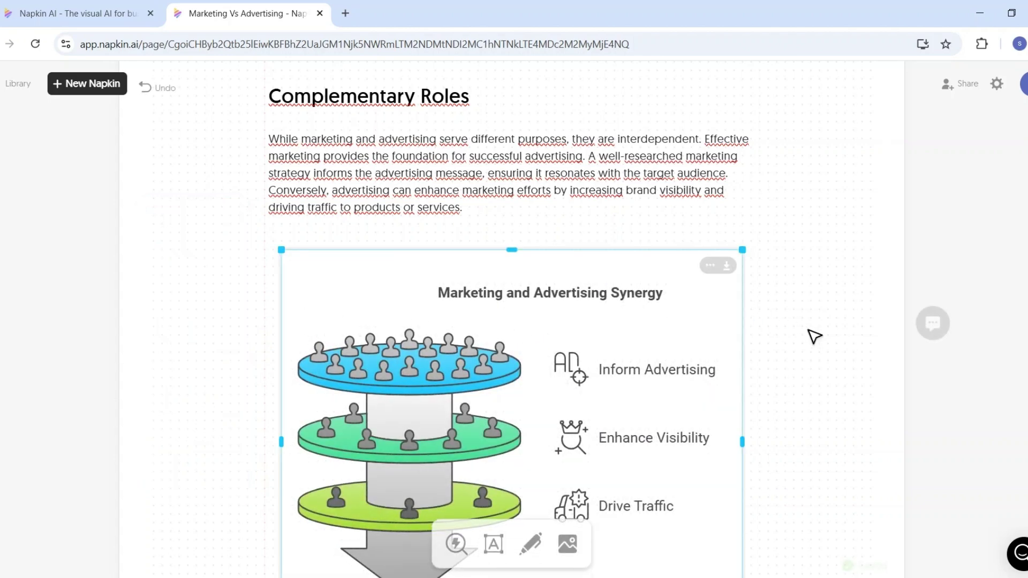
# Copy the three numbered key-benefit items from the Interactive Exam Preparation Tool document into ChatGPT.
pyautogui.scroll(-1, 769, 406)
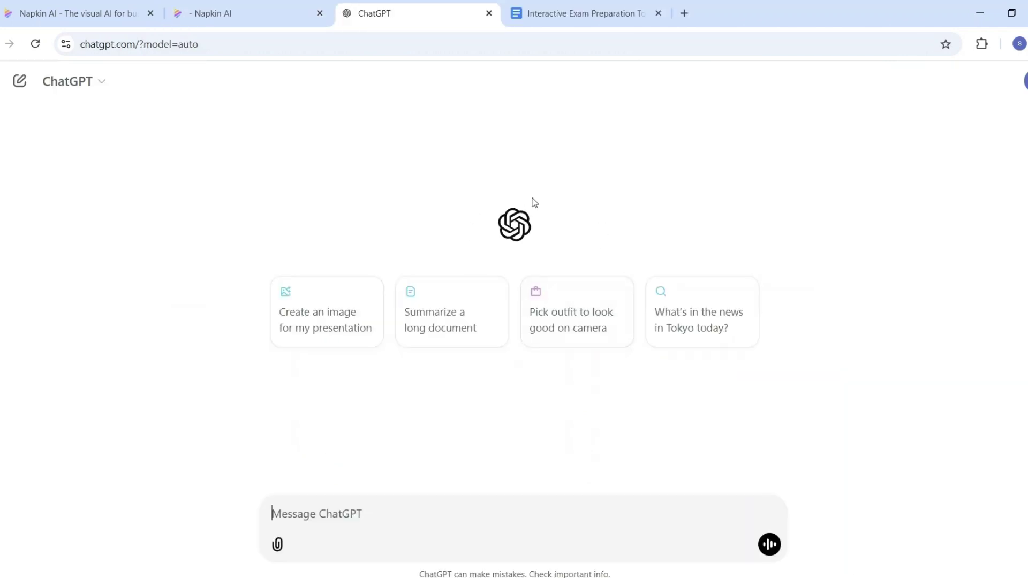
pyautogui.click(533, 10)
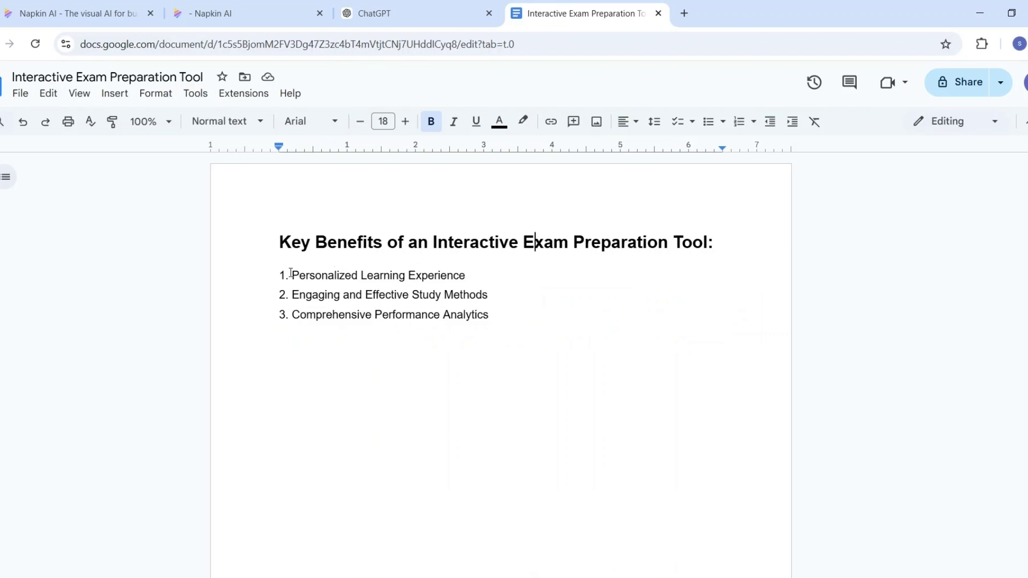
pyautogui.moveTo(293, 276); pyautogui.dragTo(493, 319)
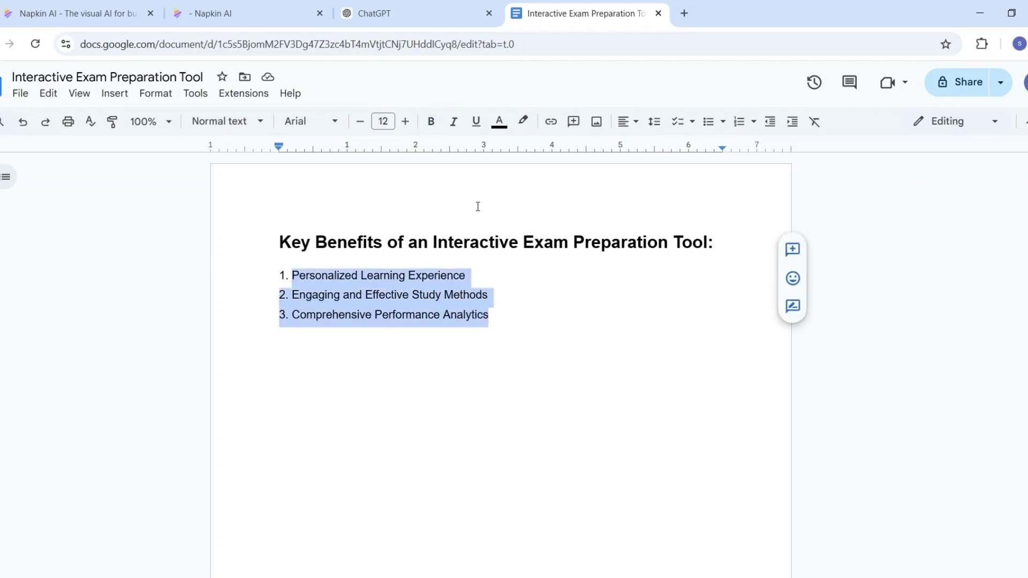
pyautogui.click(449, 7)
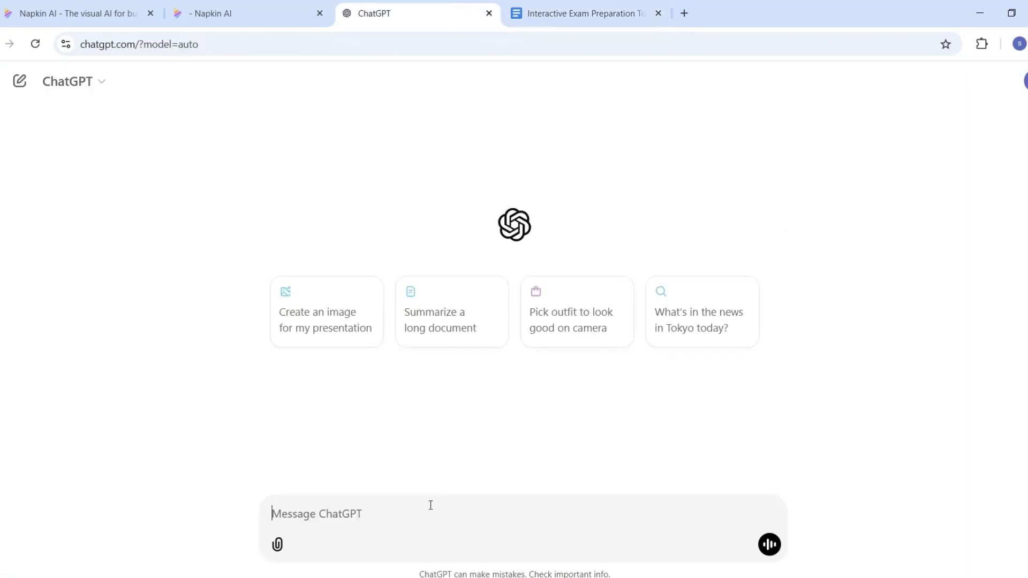
# Ask ChatGPT to 'please expand these keypoints' and select the Personalized Learning Experience section.
pyautogui.write('Personalized Learning Experience 2. Engaging and Effective Study Methods 3. Comprehensive Performance Analytics')
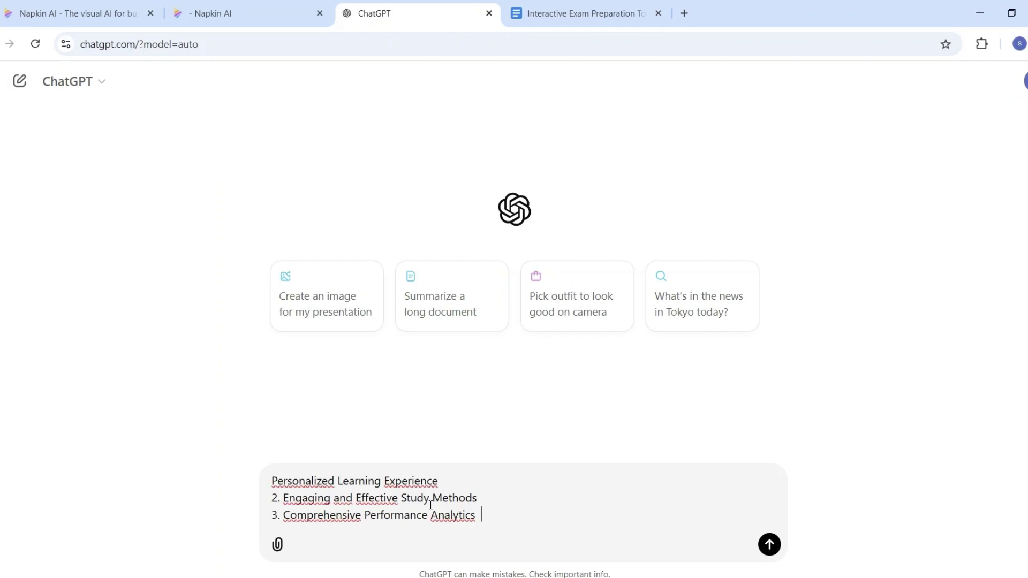
pyautogui.write('please expand these keypoin')
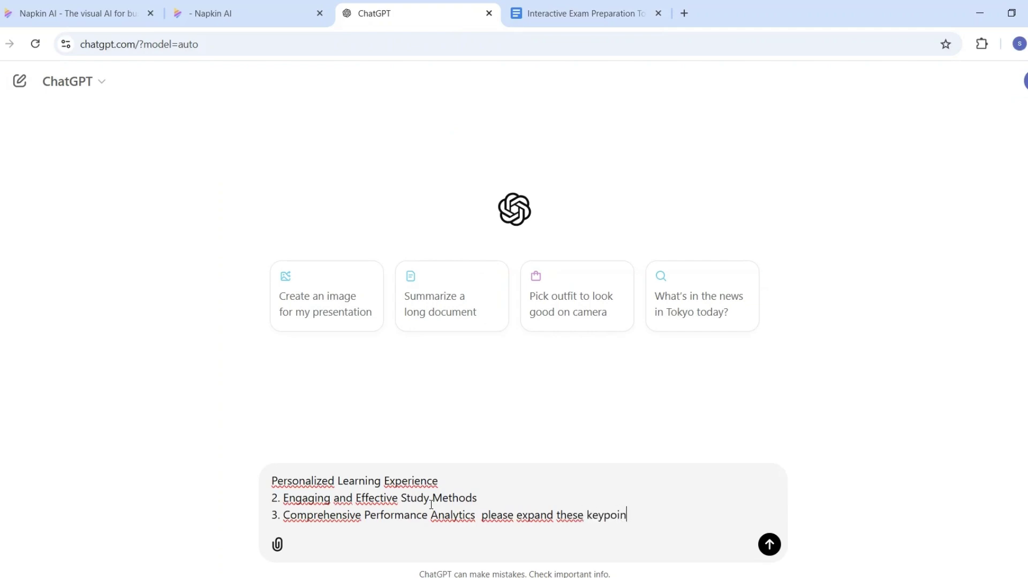
pyautogui.write('ts')
pyautogui.press('Return')
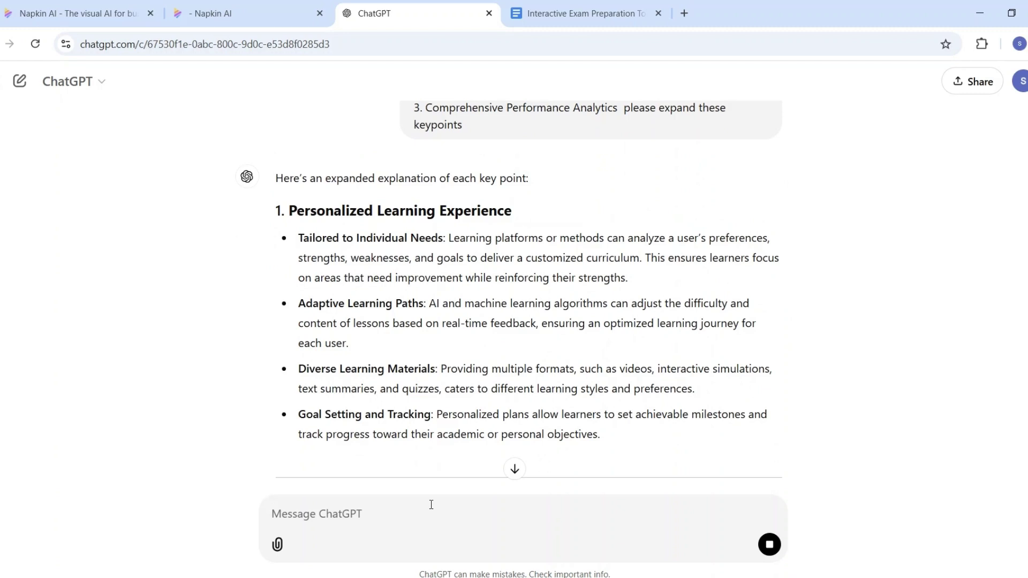
pyautogui.moveTo(291, 211); pyautogui.dragTo(681, 440)
pyautogui.hotkey('ctrl', 'c')
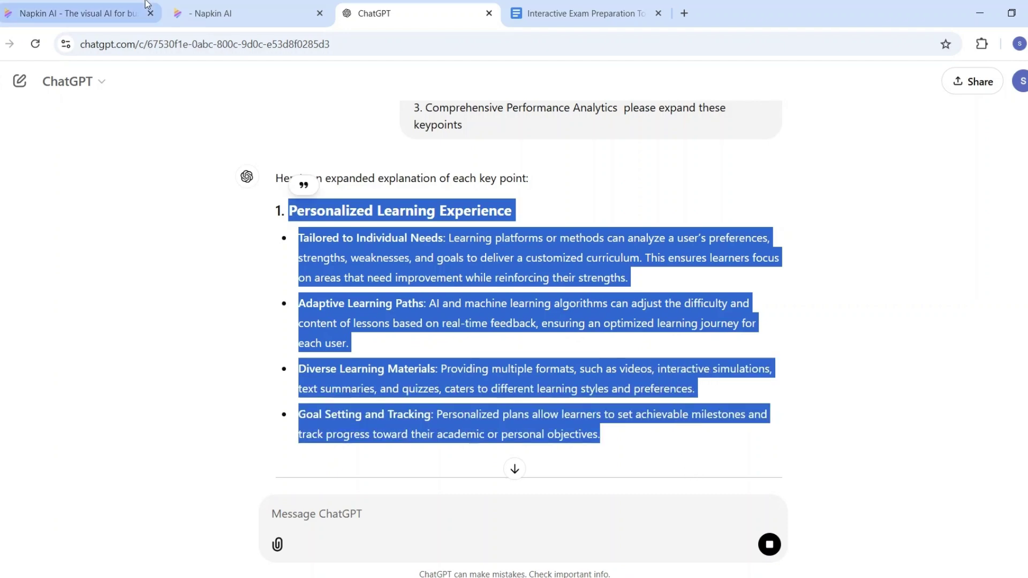
# Paste the Personalized Learning Experience text into the empty napkin and generate a brain-style diagram.
pyautogui.click(224, 12)
pyautogui.hotkey('ctrl', 'v')
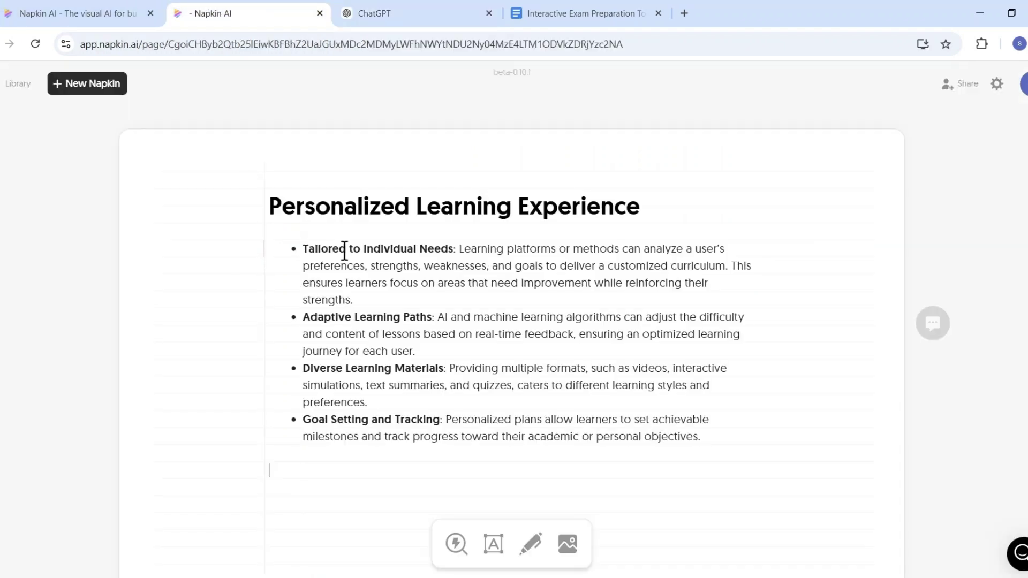
pyautogui.moveTo(278, 312)
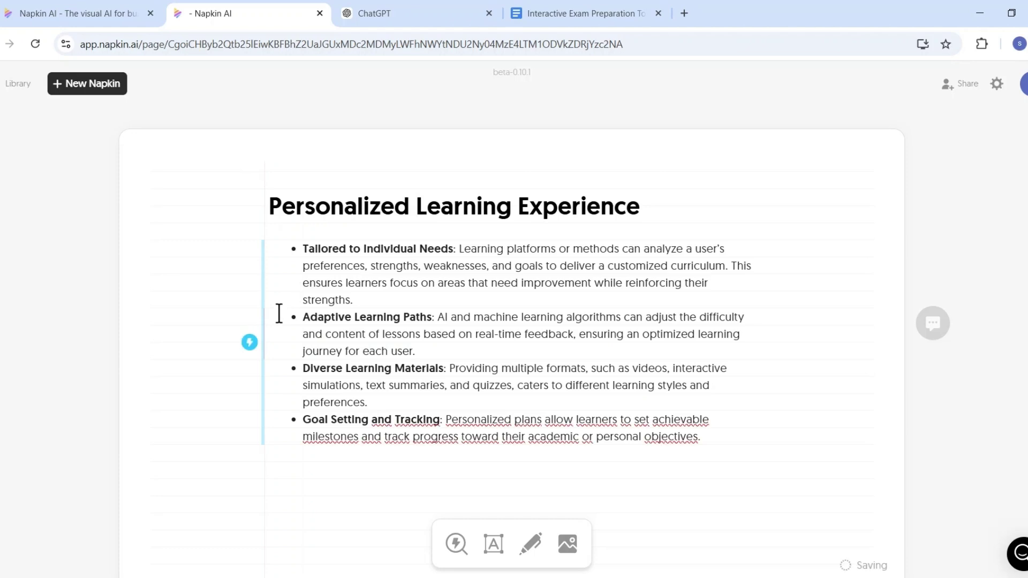
pyautogui.click(249, 344)
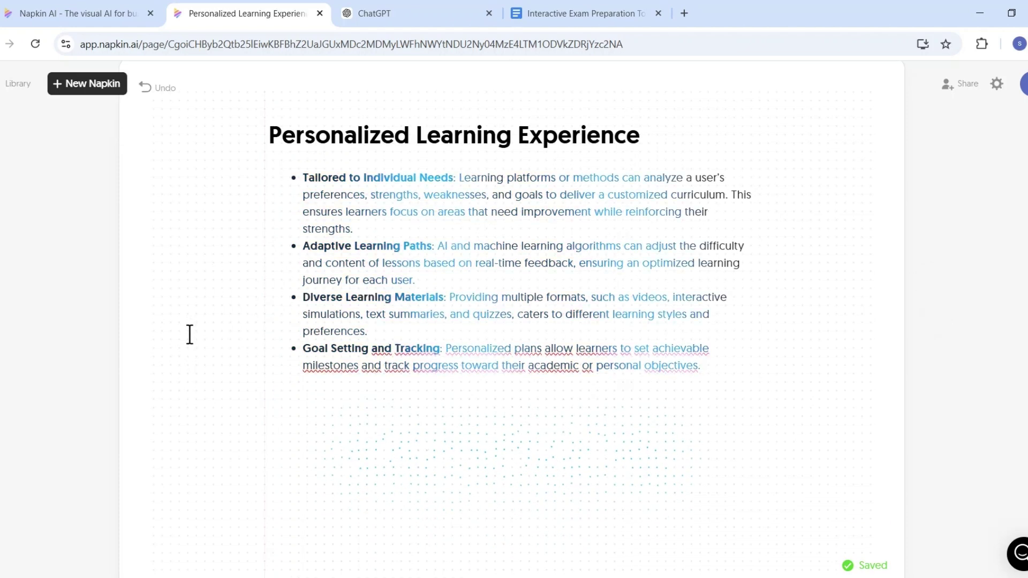
pyautogui.scroll(-2, 199, 329)
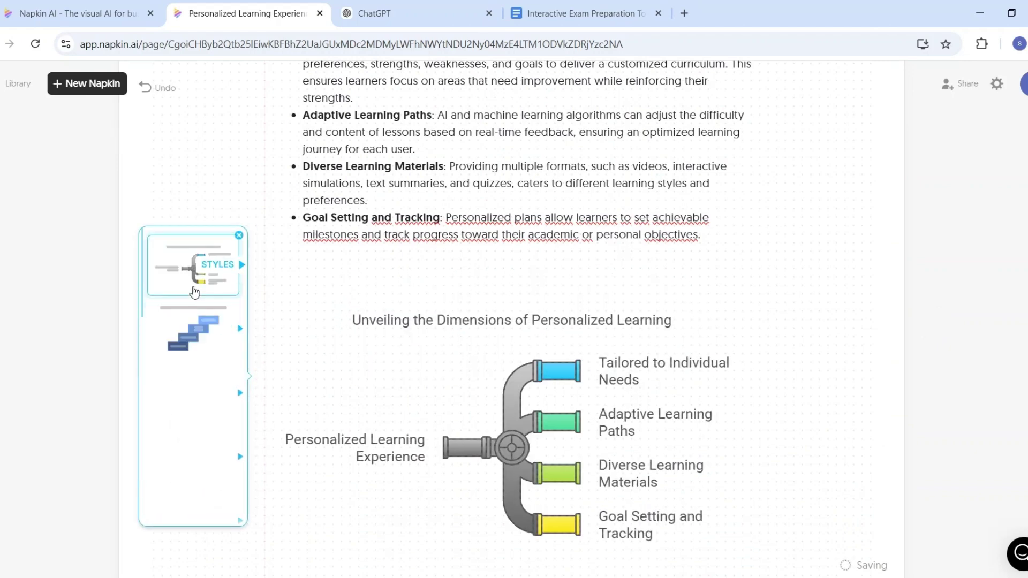
pyautogui.click(193, 327)
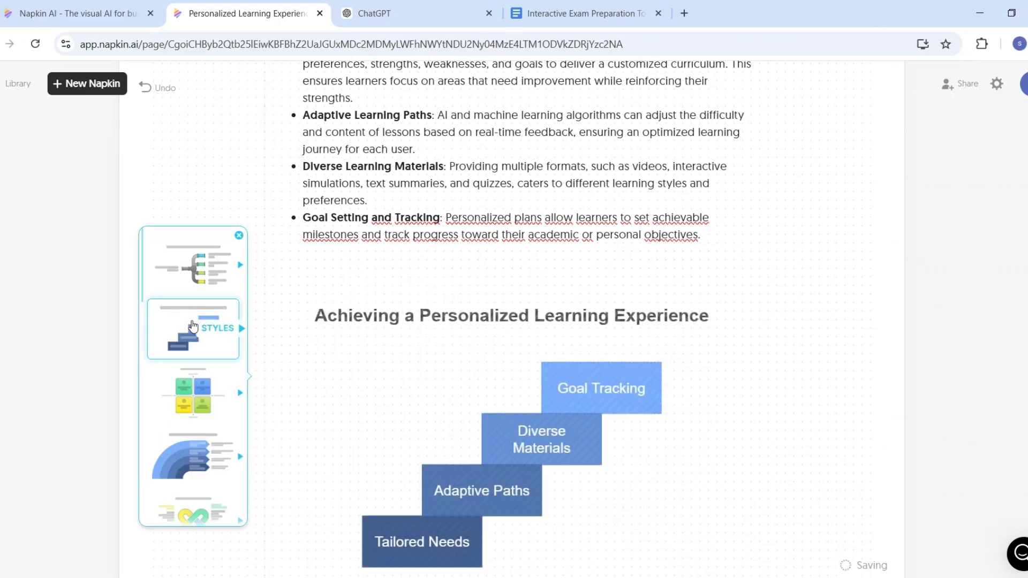
pyautogui.scroll(-2, 182, 342)
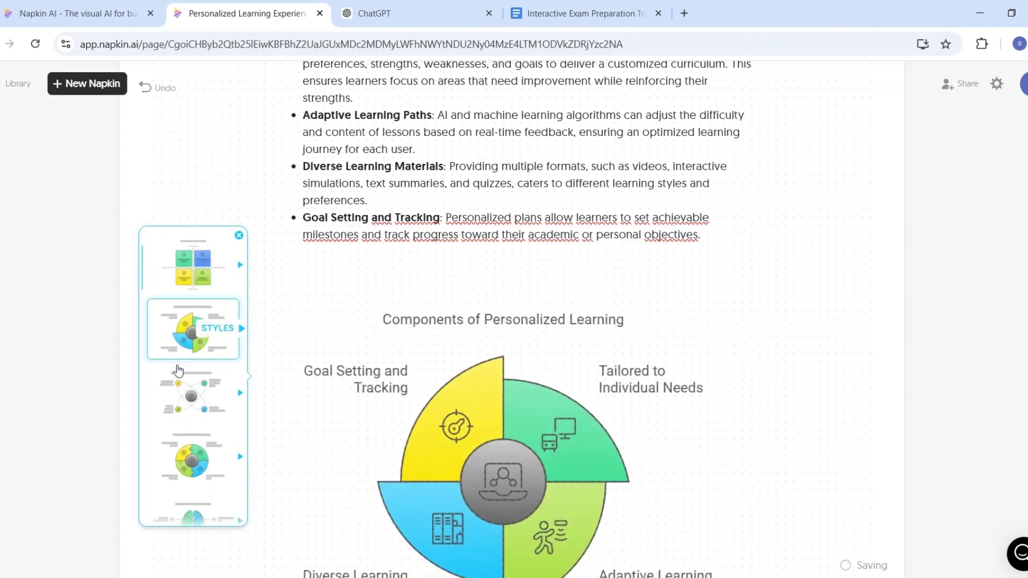
pyautogui.scroll(-2, 180, 397)
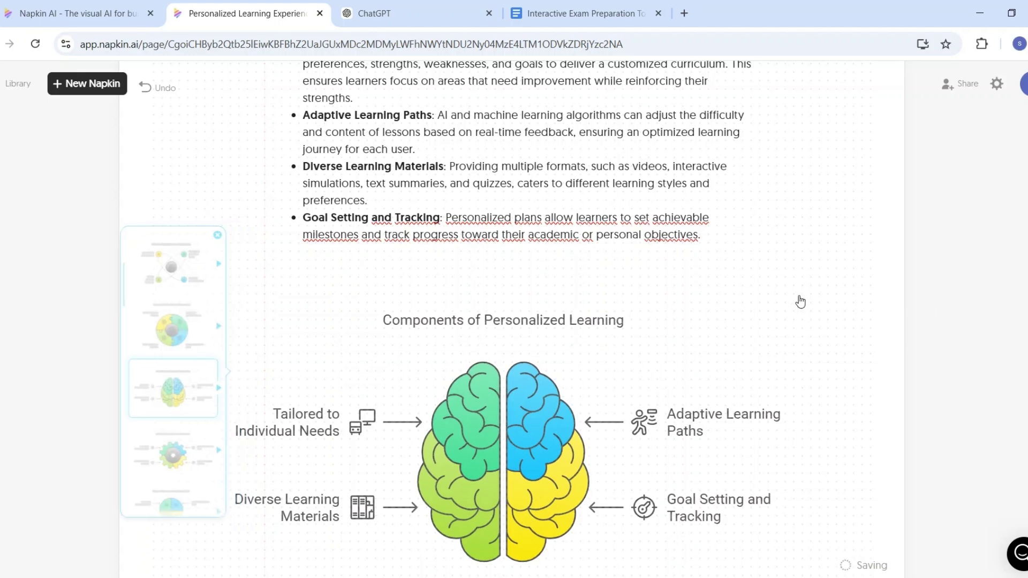
pyautogui.click(452, 22)
# Copy the Engaging and Effective Study Methods section and paste it below the brain diagram.
pyautogui.scroll(-3, 558, 229)
pyautogui.scroll(-2, 558, 231)
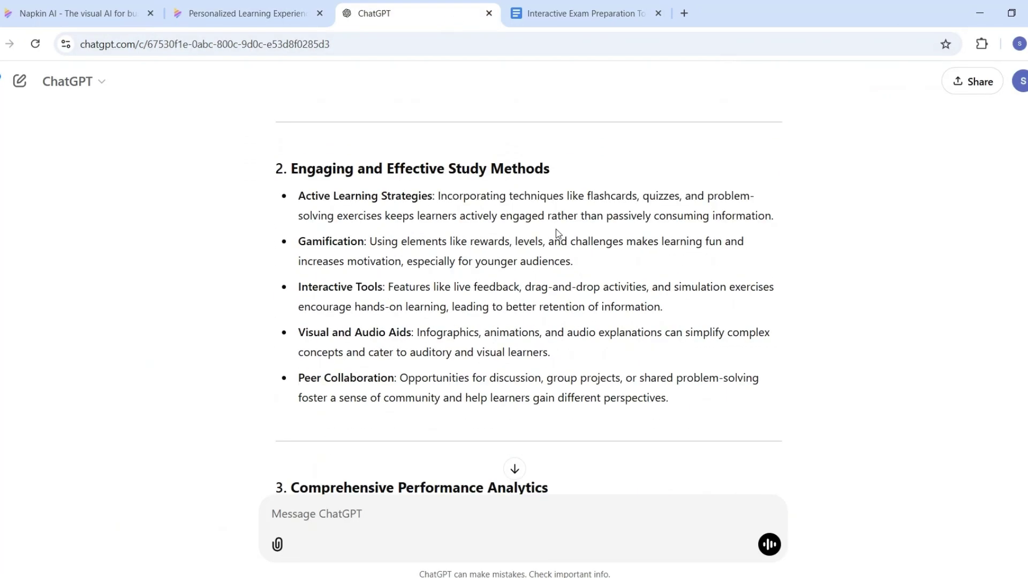
pyautogui.moveTo(290, 166); pyautogui.dragTo(702, 399)
pyautogui.hotkey('ctrl', 'c')
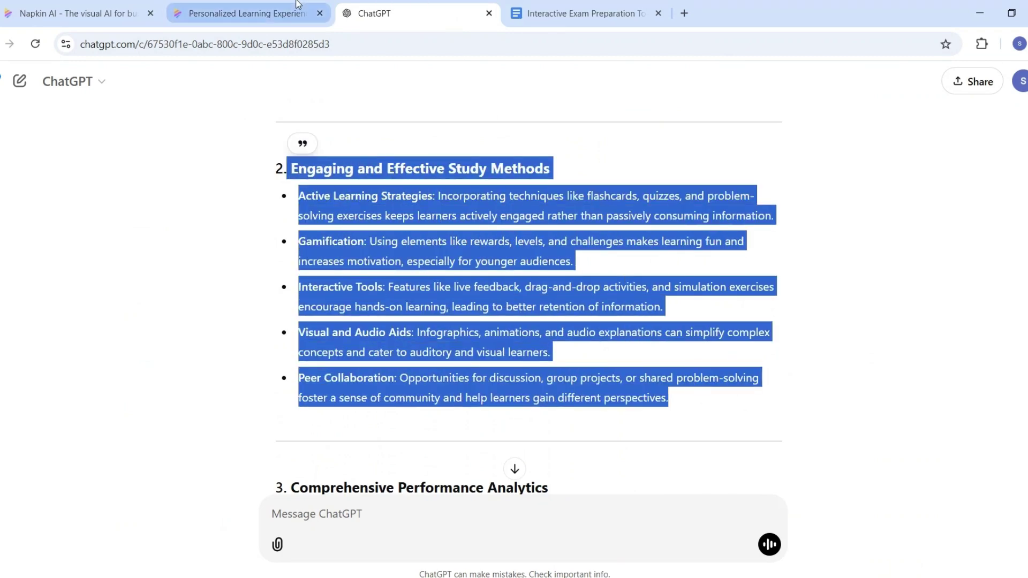
pyautogui.click(314, 6)
pyautogui.scroll(-8, 611, 328)
pyautogui.click(370, 229)
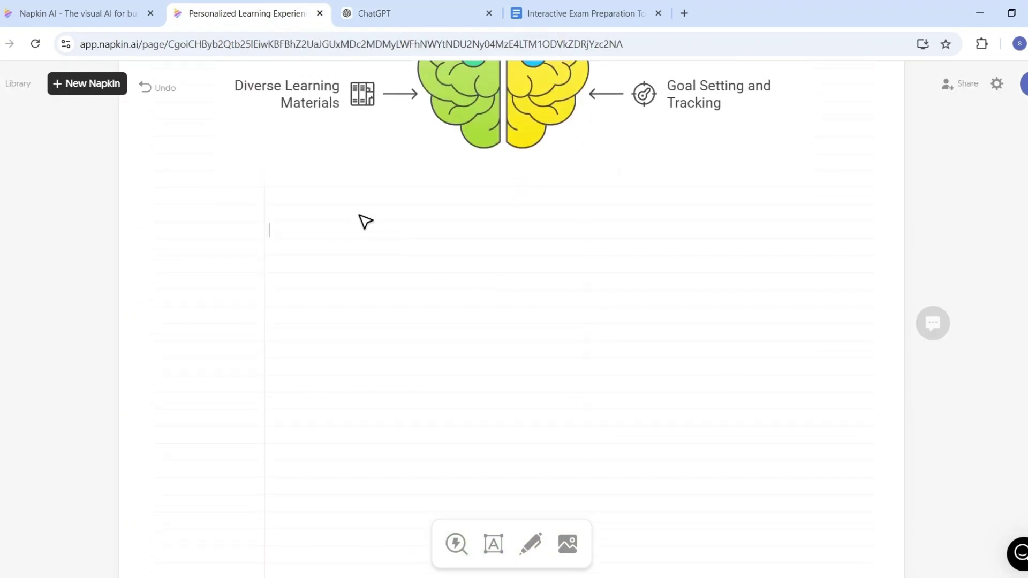
pyautogui.hotkey('ctrl', 'v')
# Turn the study-methods text into a four-quadrant 'Categorizing Personalized Learning Strategies' diagram.
pyautogui.moveTo(249, 333)
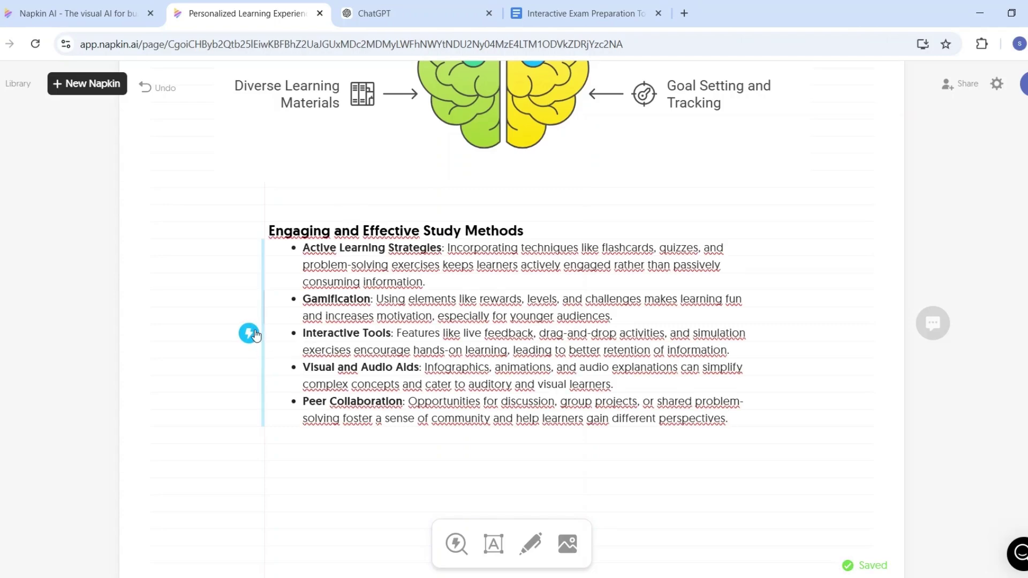
pyautogui.click(254, 334)
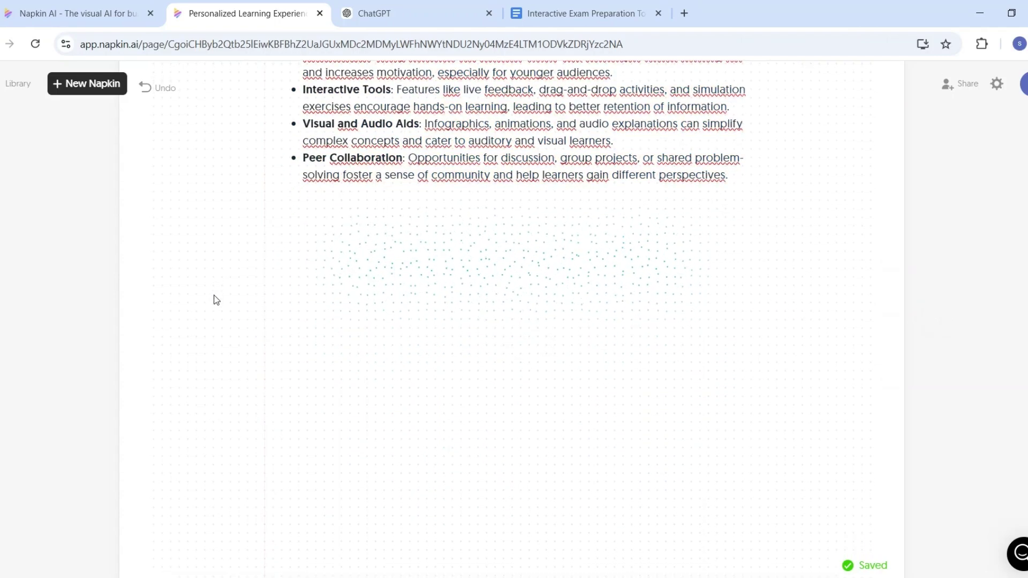
pyautogui.scroll(3, 214, 297)
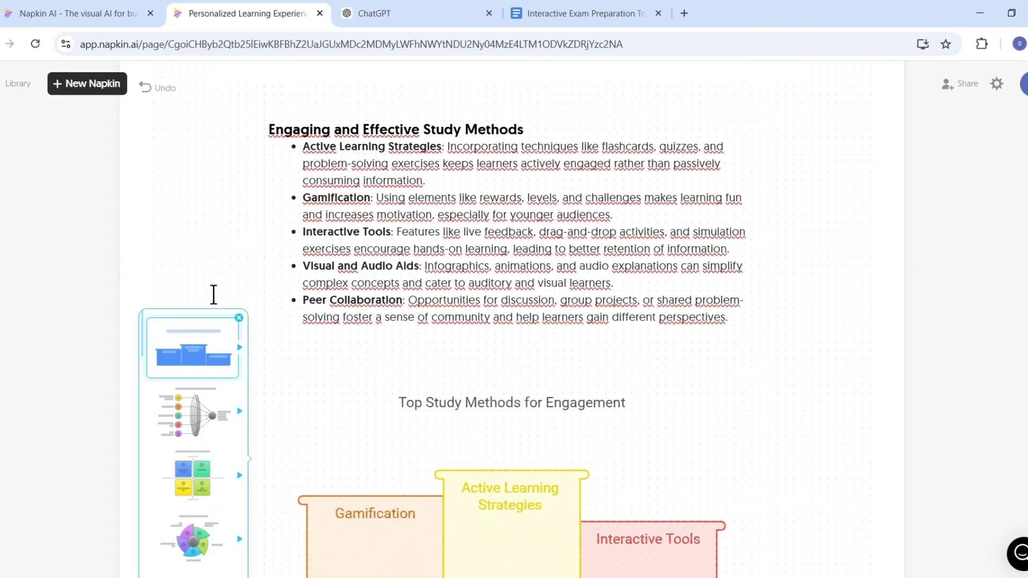
pyautogui.scroll(-2, 192, 303)
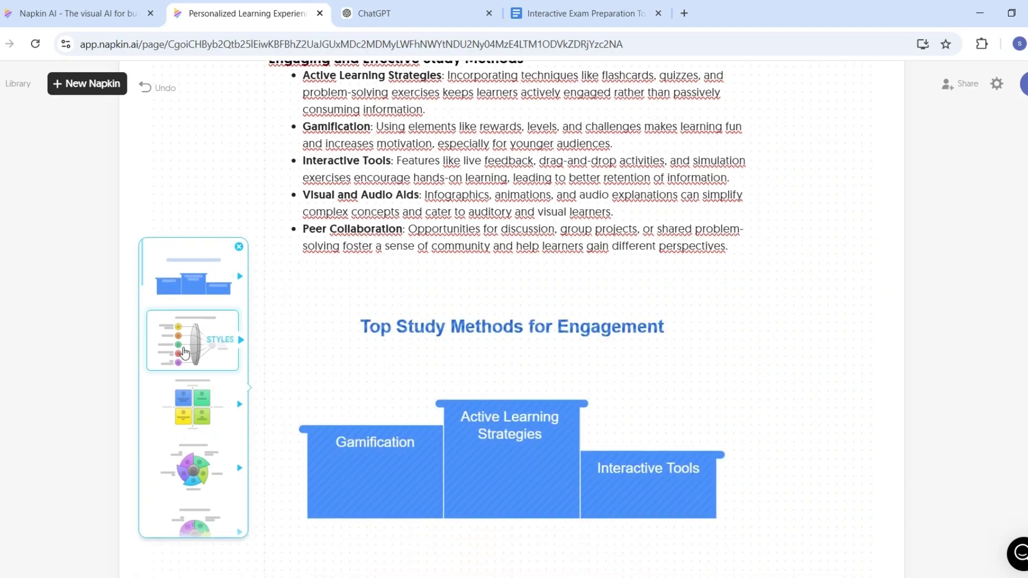
pyautogui.click(185, 406)
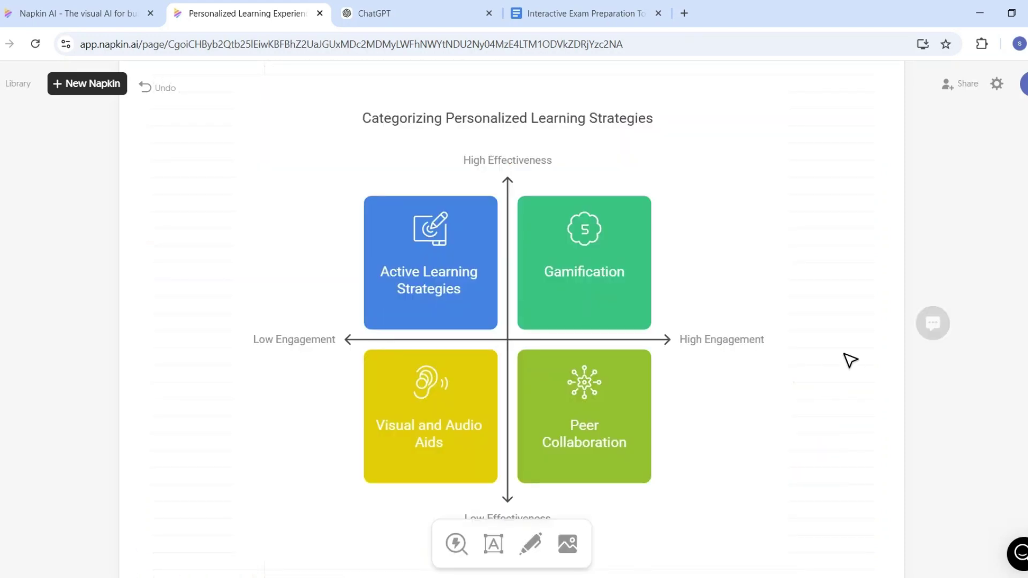
# Post a comment highlighting the High Engagement and Gamification labels, then bring up sharing.
pyautogui.click(931, 328)
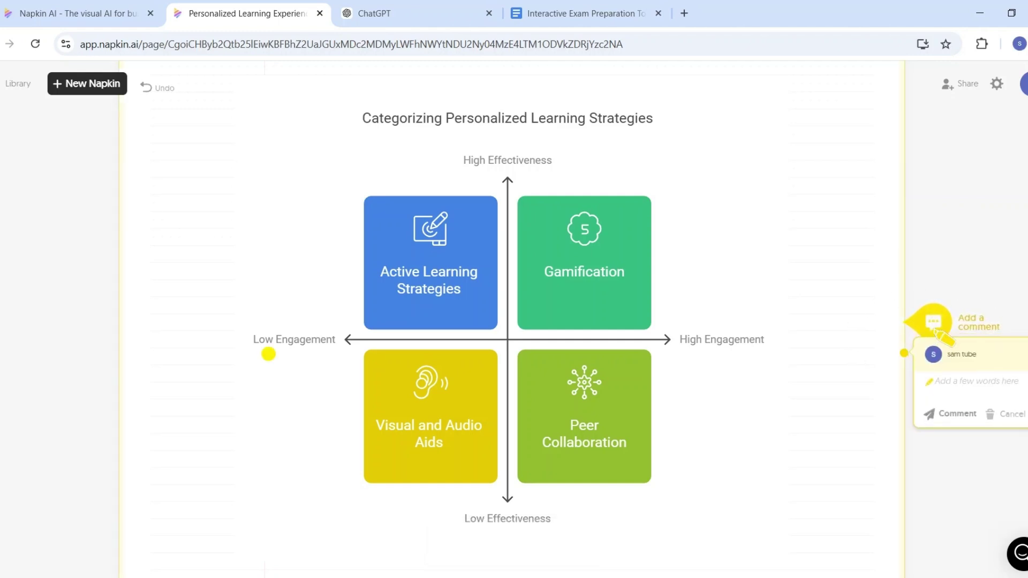
pyautogui.write('dfvsdfsdf')
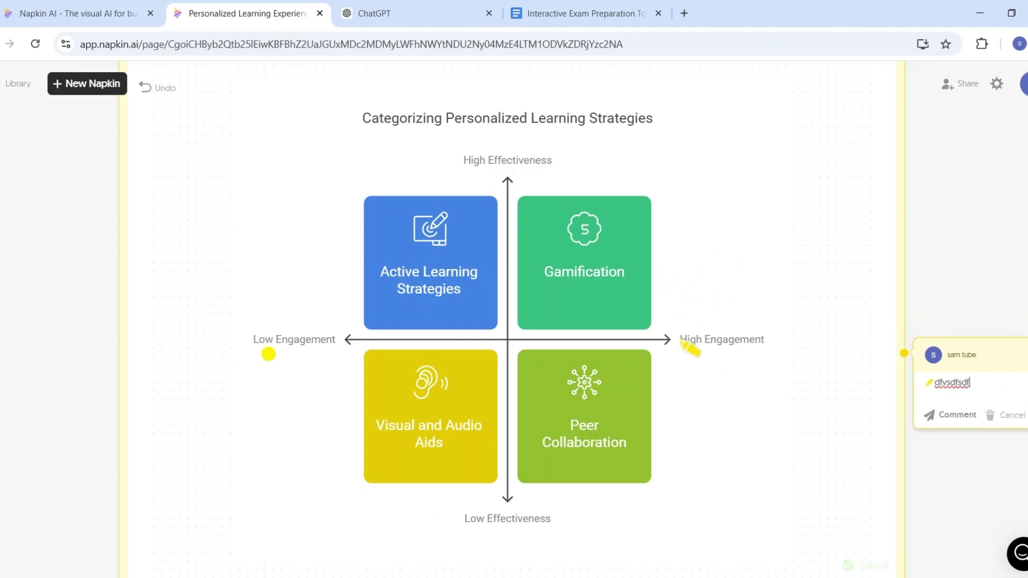
pyautogui.moveTo(681, 340); pyautogui.dragTo(763, 341)
pyautogui.moveTo(545, 273); pyautogui.dragTo(627, 274)
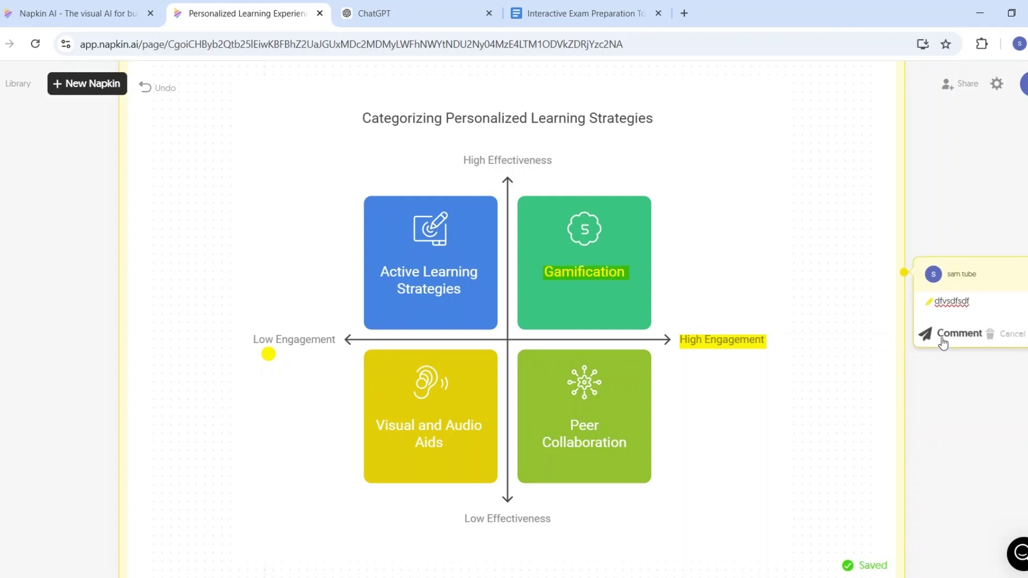
pyautogui.press('Return')
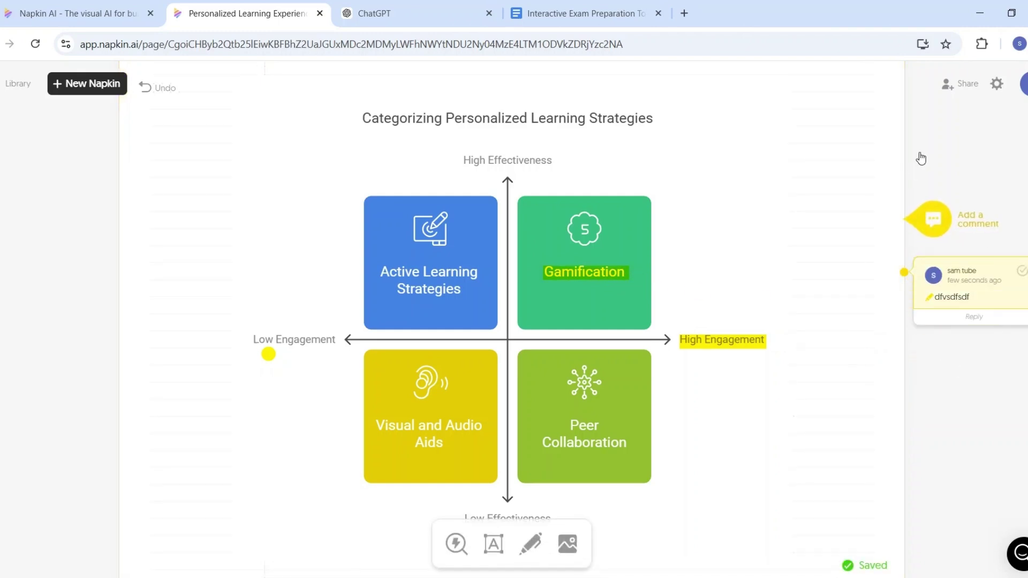
pyautogui.click(965, 86)
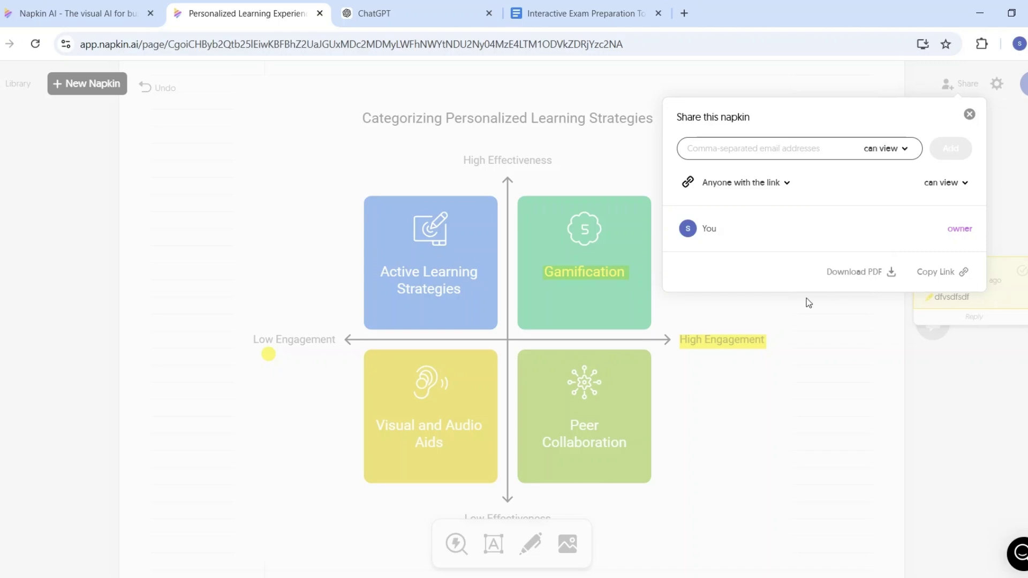
# Download the napkin as a PDF using the Single continuous page format.
pyautogui.click(875, 278)
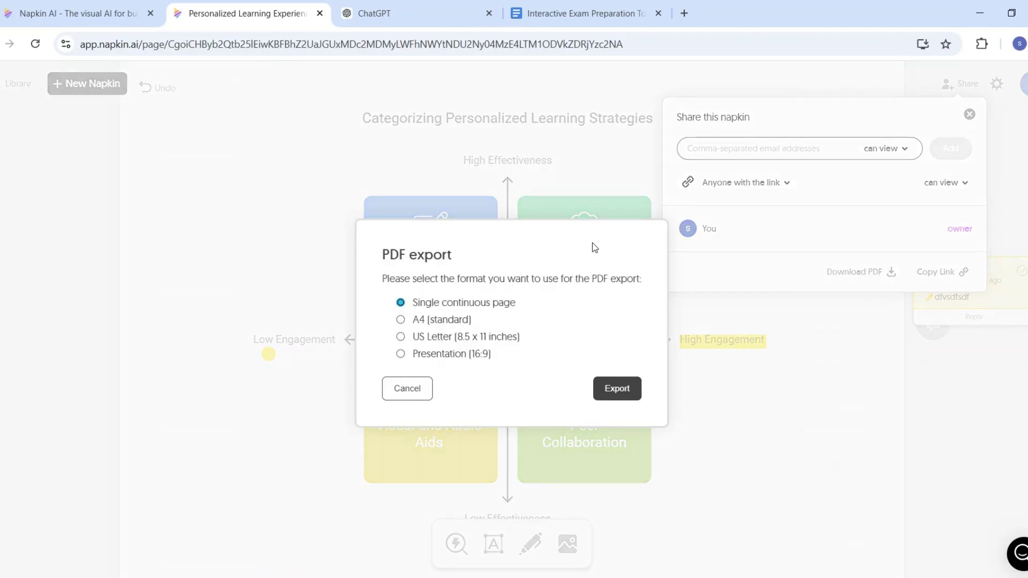
pyautogui.click(623, 389)
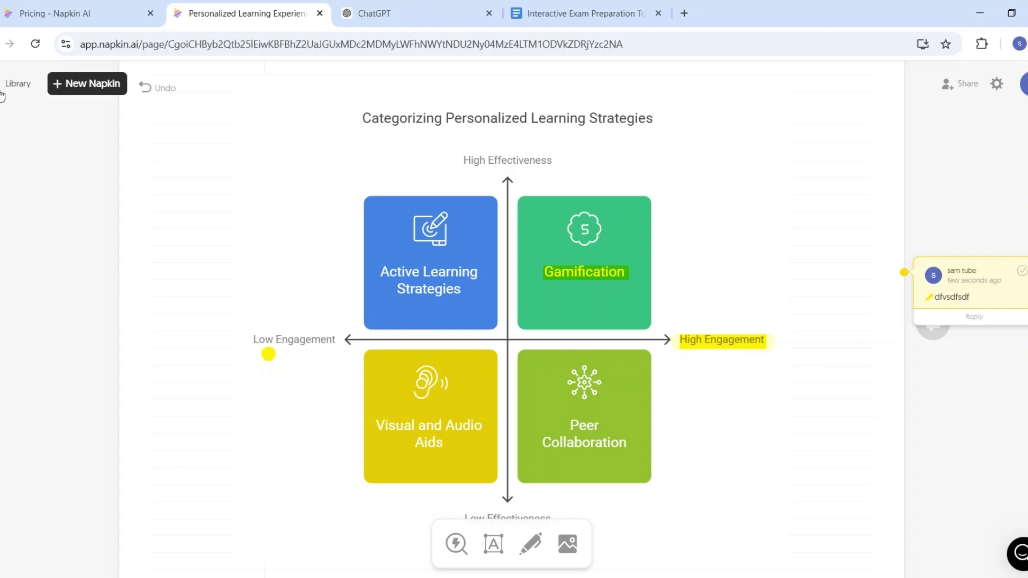
pyautogui.moveTo(13, 101)
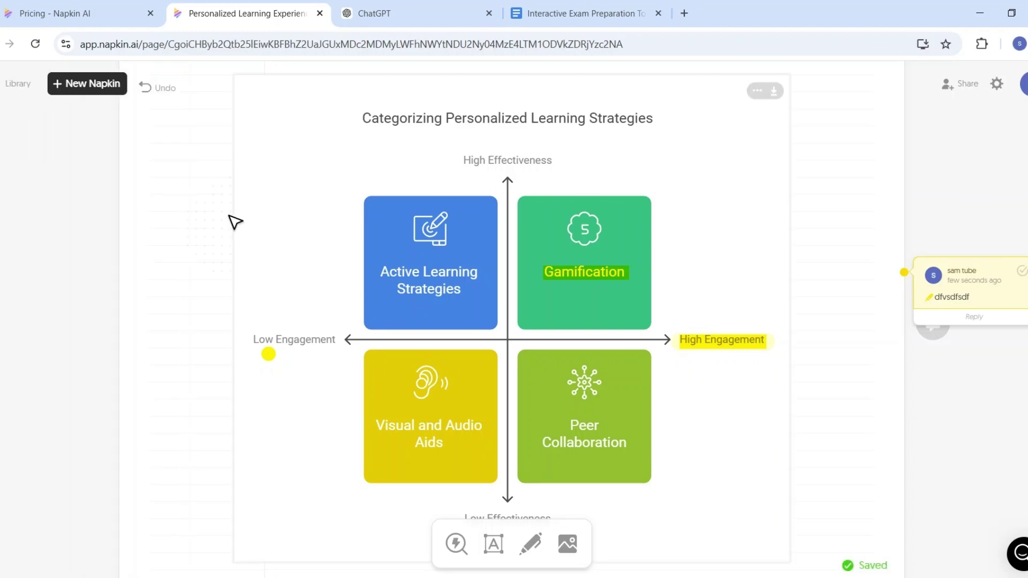
# Switch to the Napkin AI pricing page and browse its Starter, Professional and Enterprise plan cards.
pyautogui.click(97, 18)
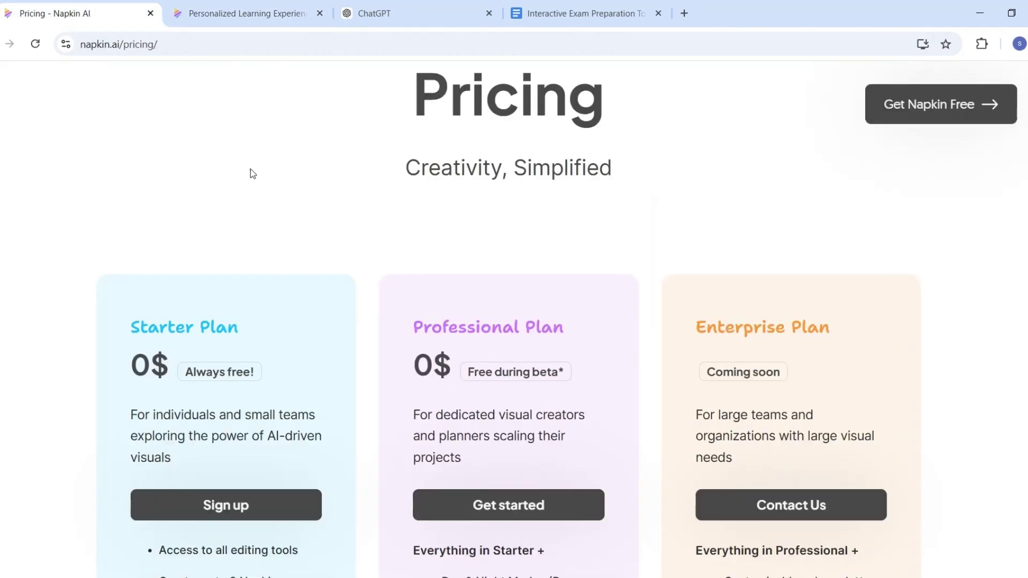
pyautogui.scroll(-1, 251, 171)
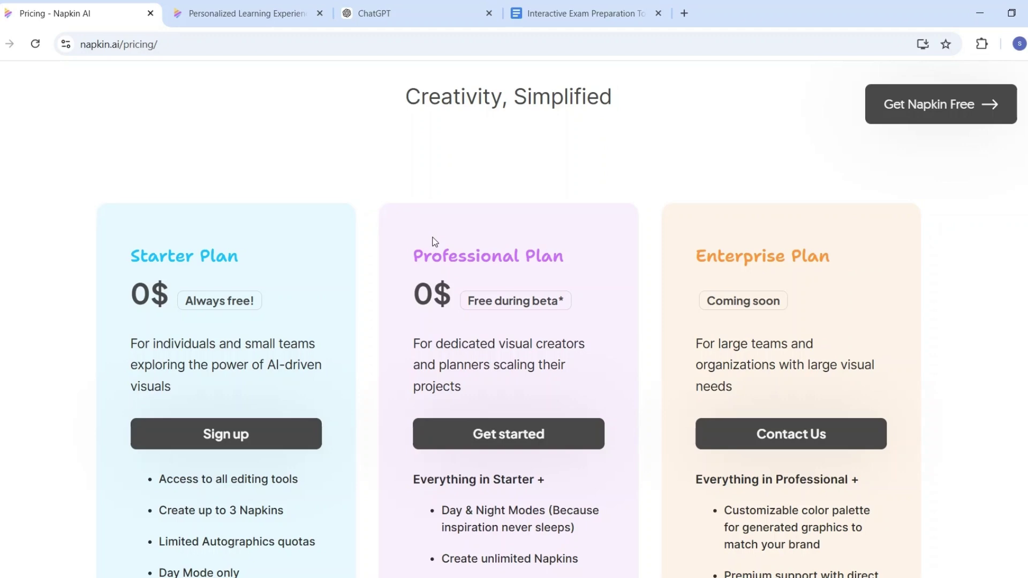
pyautogui.scroll(4, 435, 242)
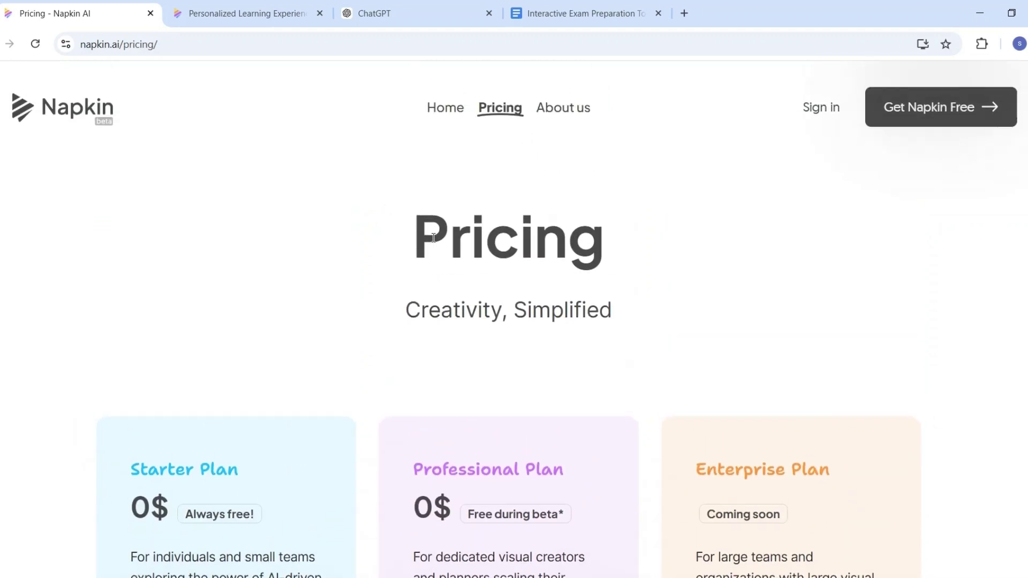